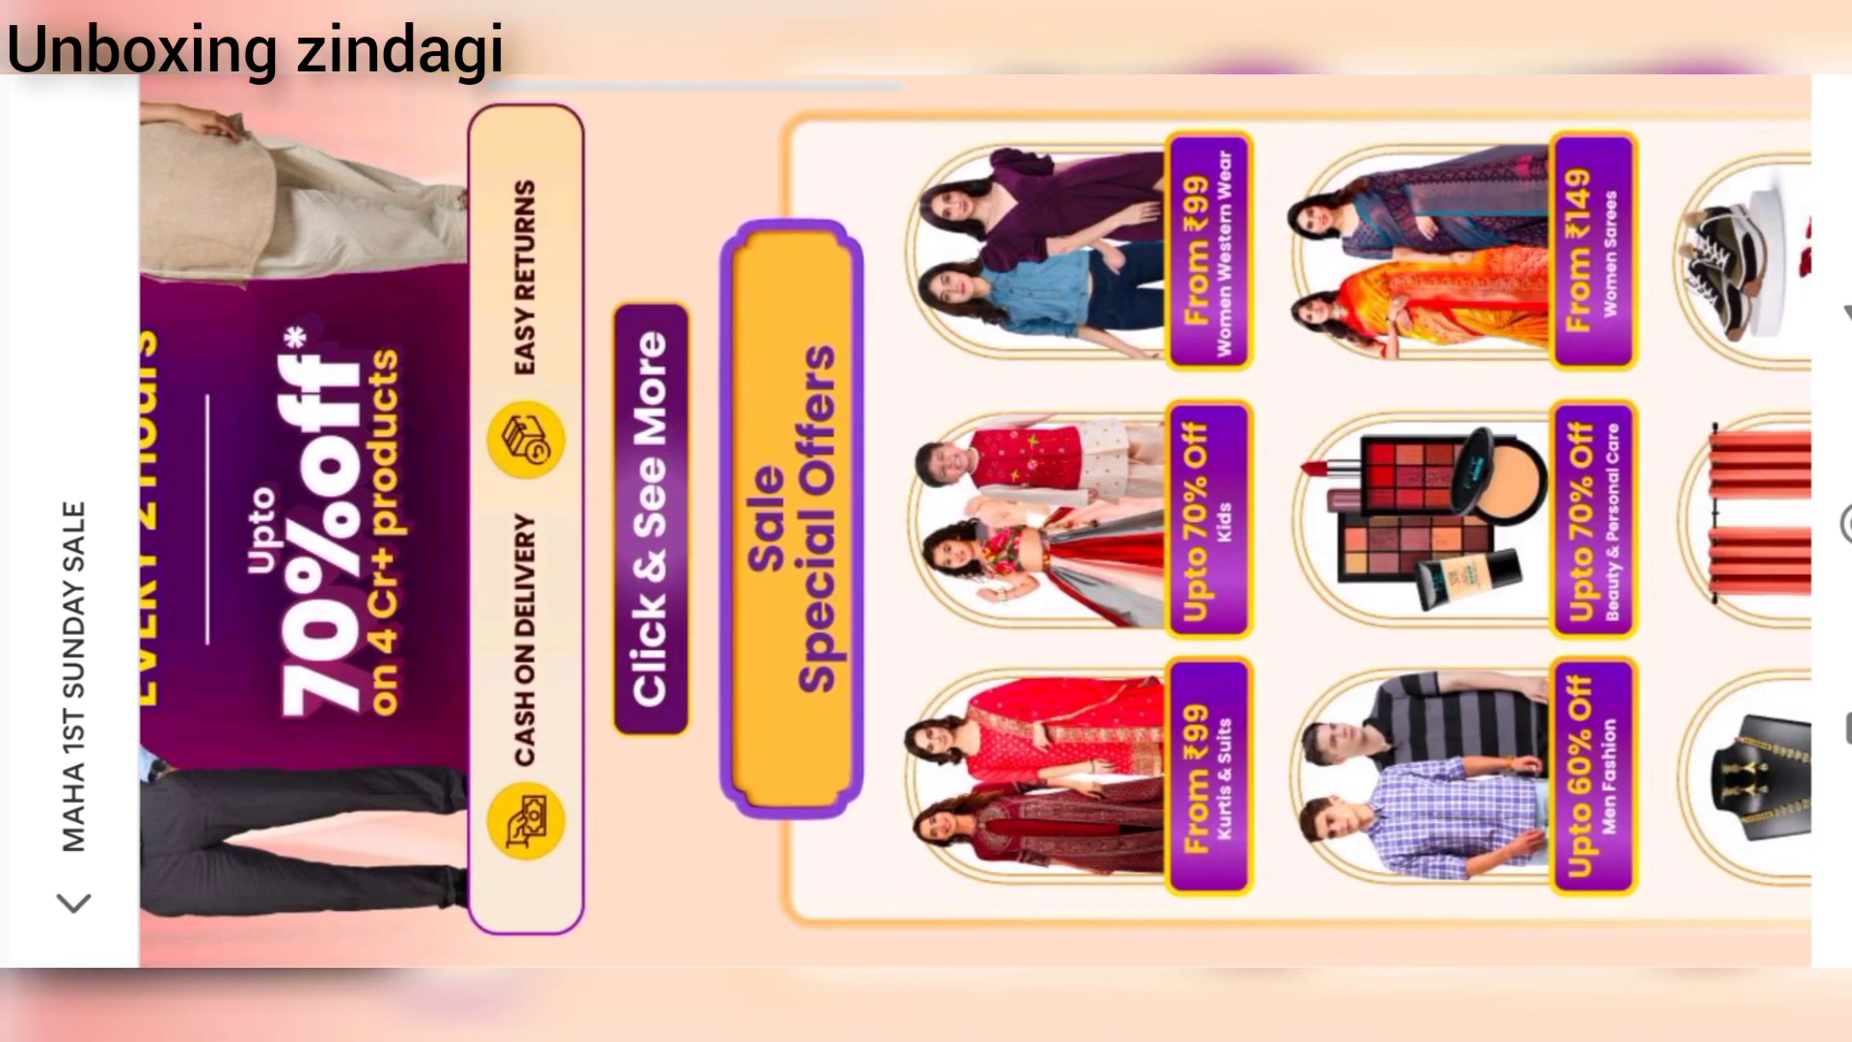
{"action": "scroll", "coordinate": [926, 521], "scroll_direction": "down", "scroll_amount": 3}
{"action": "scroll", "coordinate": [927, 521], "scroll_direction": "down", "scroll_amount": 3}
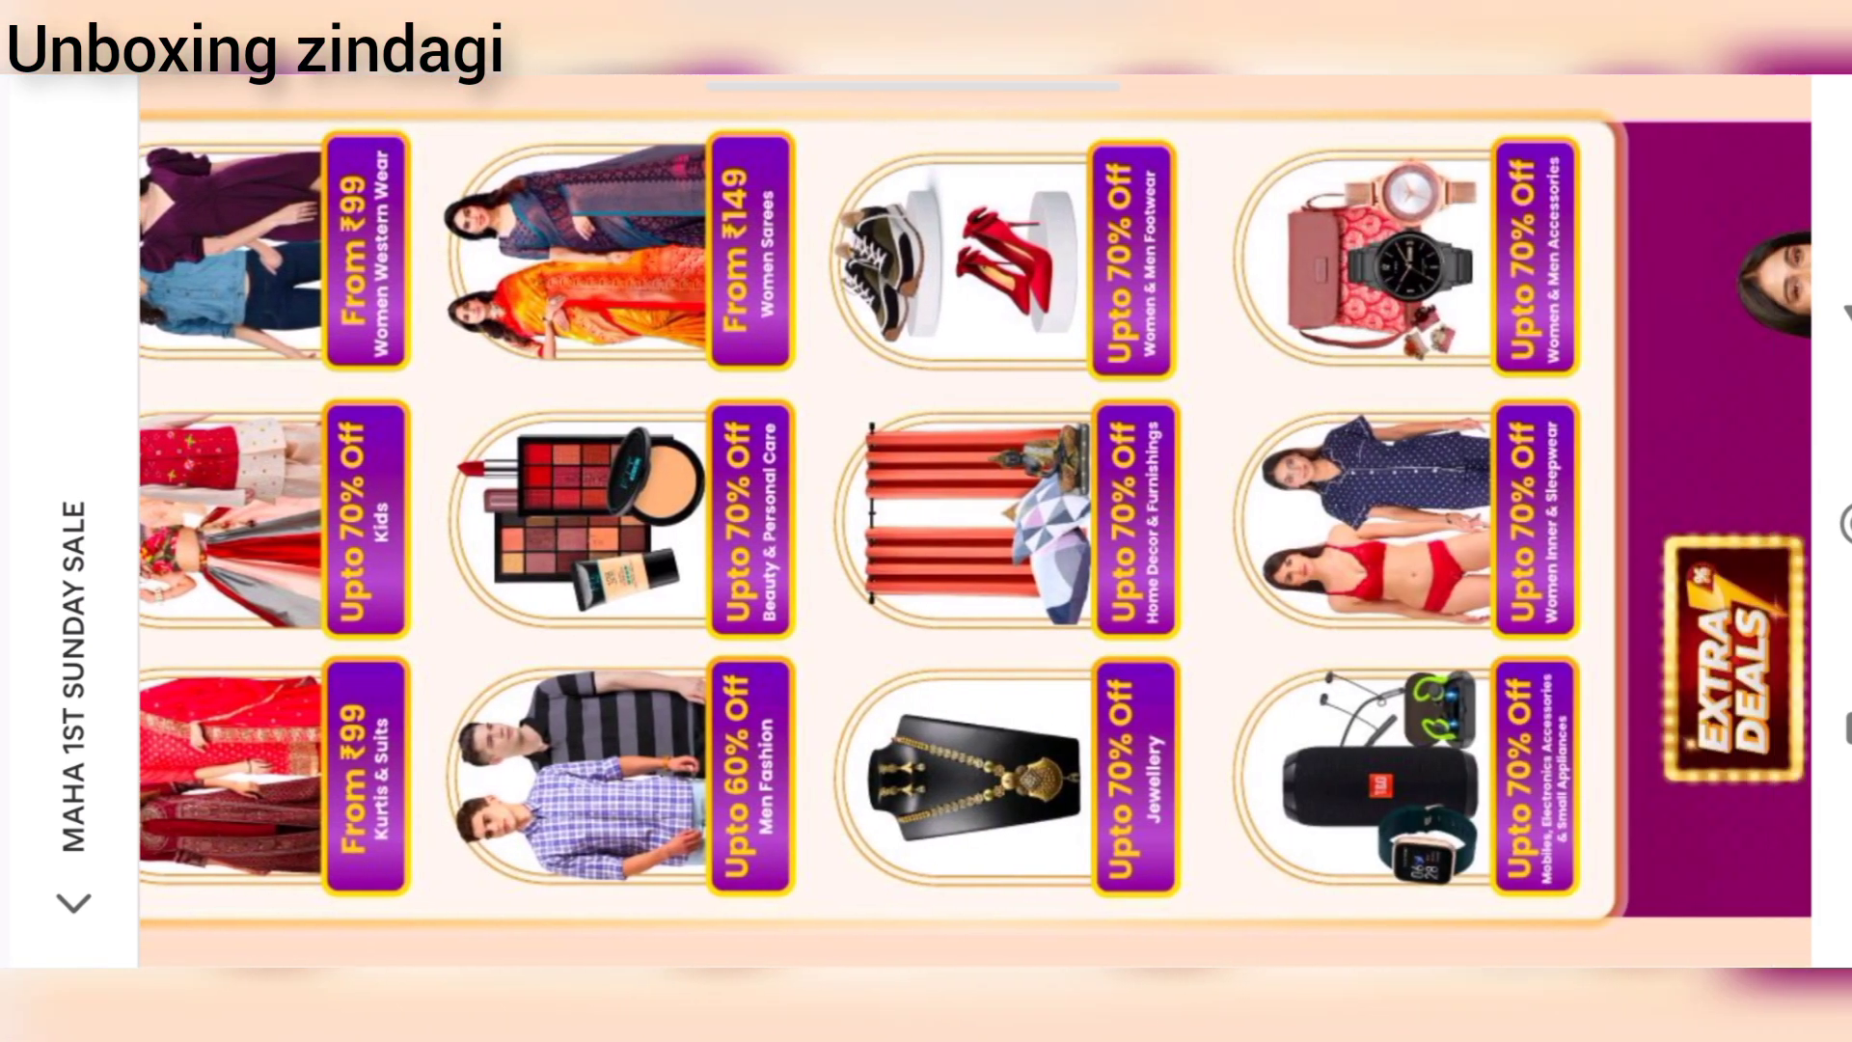
{"action": "scroll", "coordinate": [926, 521], "scroll_direction": "down", "scroll_amount": 2}
{"action": "scroll", "coordinate": [927, 521], "scroll_direction": "down", "scroll_amount": 3}
{"action": "scroll", "coordinate": [927, 521], "scroll_direction": "down", "scroll_amount": 5}
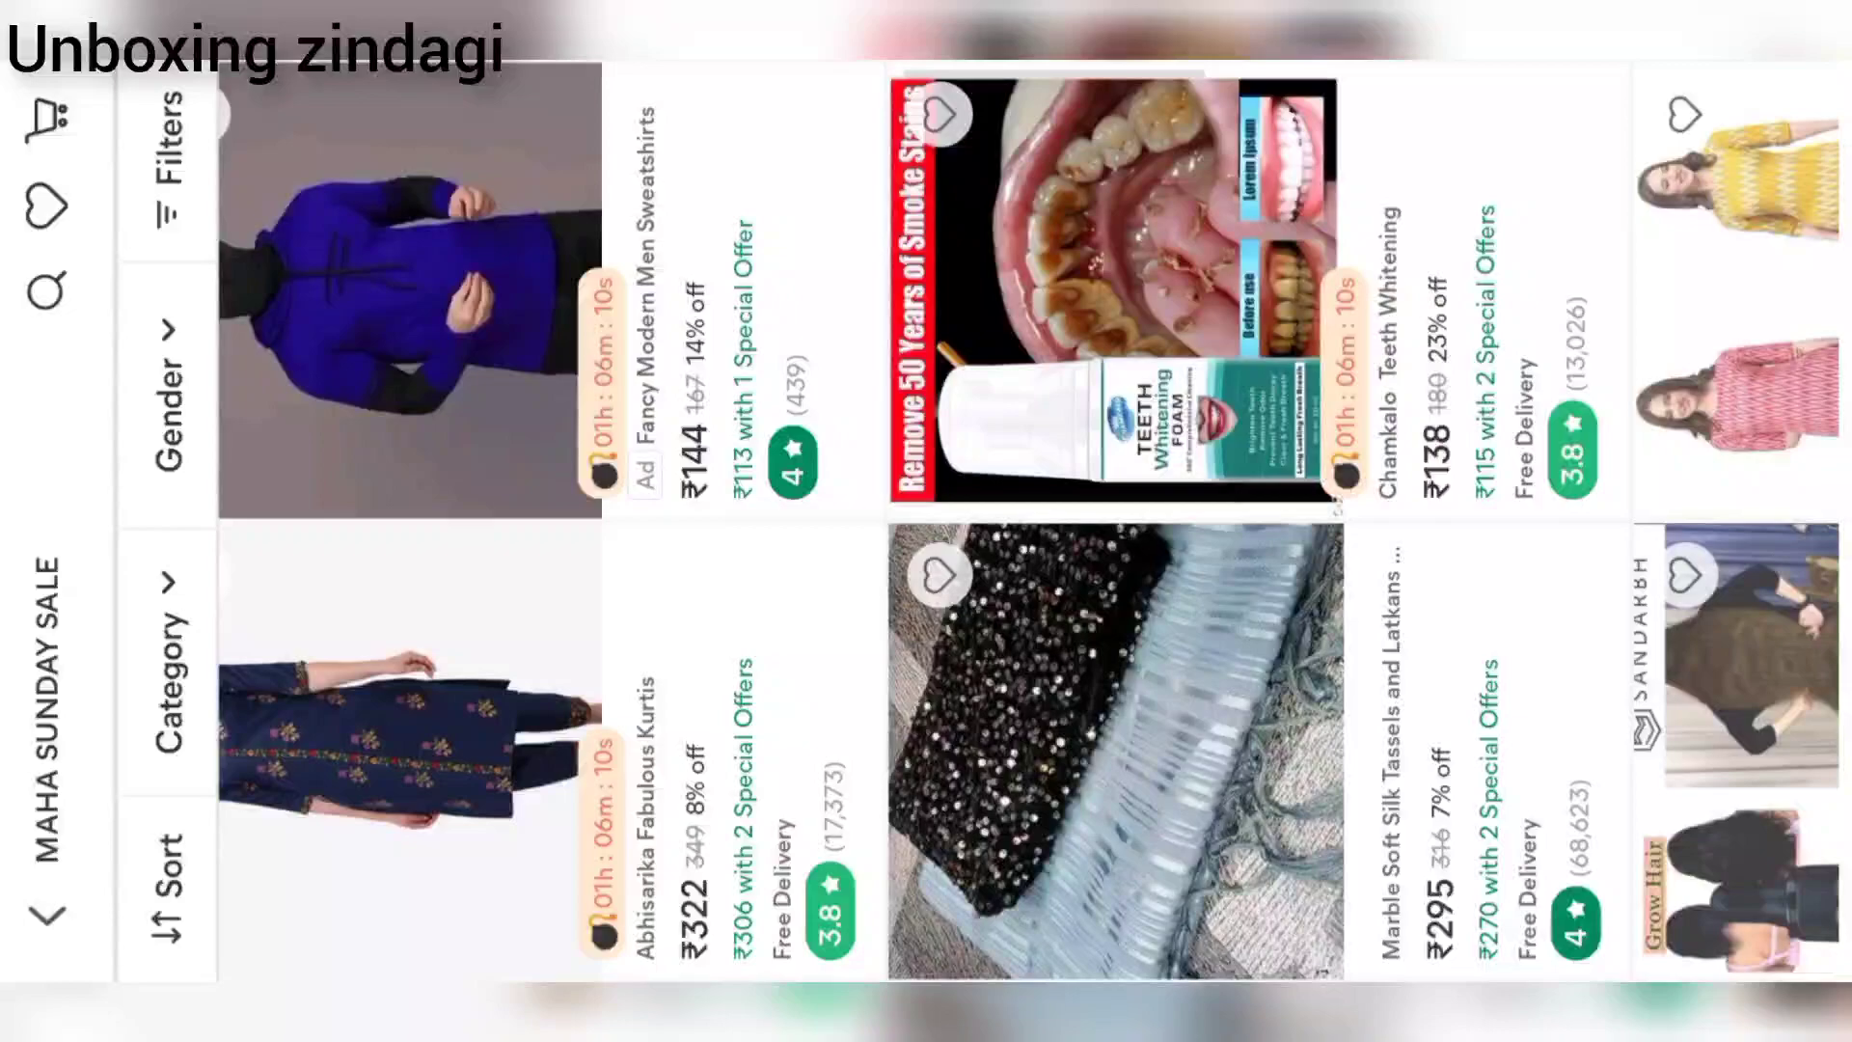
{"action": "scroll", "coordinate": [926, 520], "scroll_direction": "down", "scroll_amount": 2}
{"action": "scroll", "coordinate": [926, 522], "scroll_direction": "down", "scroll_amount": 3}
{"action": "scroll", "coordinate": [927, 522], "scroll_direction": "down", "scroll_amount": 3}
{"action": "scroll", "coordinate": [926, 521], "scroll_direction": "down", "scroll_amount": 3}
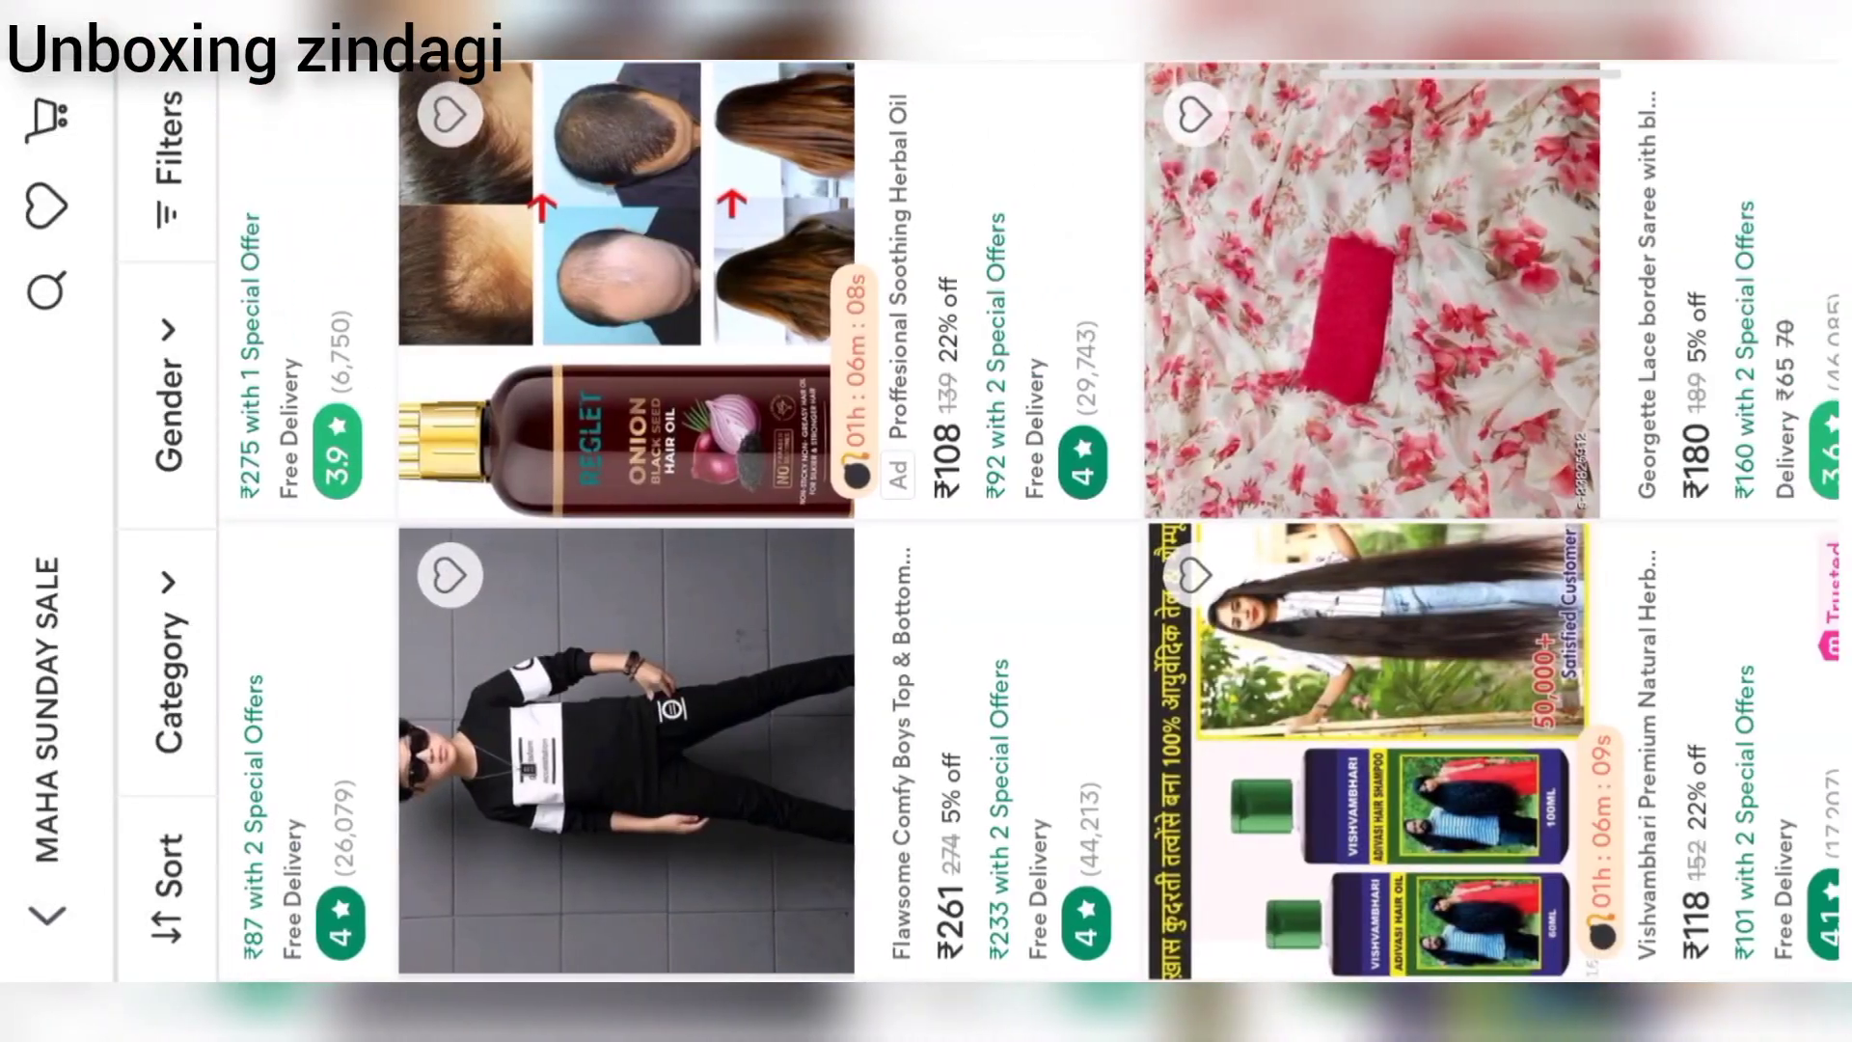
{"action": "scroll", "coordinate": [927, 522], "scroll_direction": "down", "scroll_amount": 2}
{"action": "scroll", "coordinate": [926, 521], "scroll_direction": "down", "scroll_amount": 4}
{"action": "scroll", "coordinate": [926, 521], "scroll_direction": "down", "scroll_amount": 4}
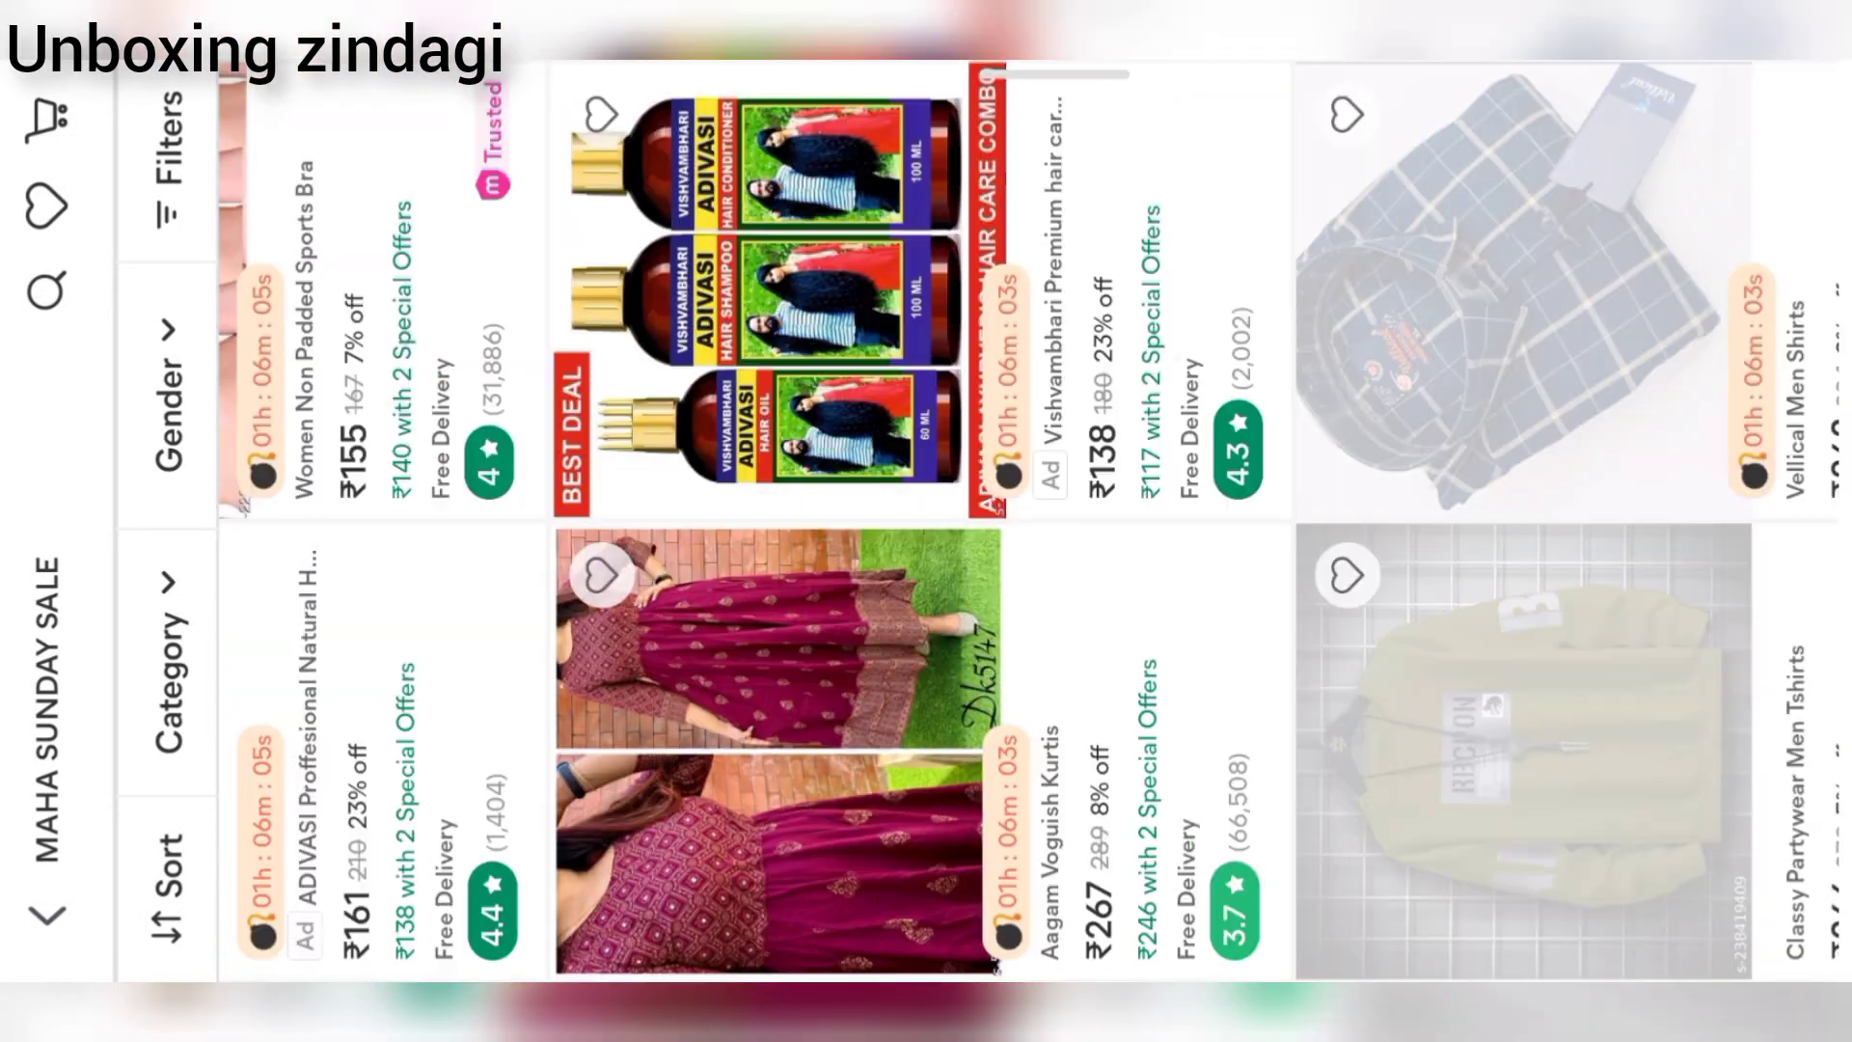
{"action": "scroll", "coordinate": [926, 522], "scroll_direction": "down", "scroll_amount": 3}
{"action": "scroll", "coordinate": [926, 521], "scroll_direction": "down", "scroll_amount": 1}
- Open the Wishlist and select the red Alisha kurta pants set (₹564)
{"action": "left_click", "coordinate": [46, 206]}
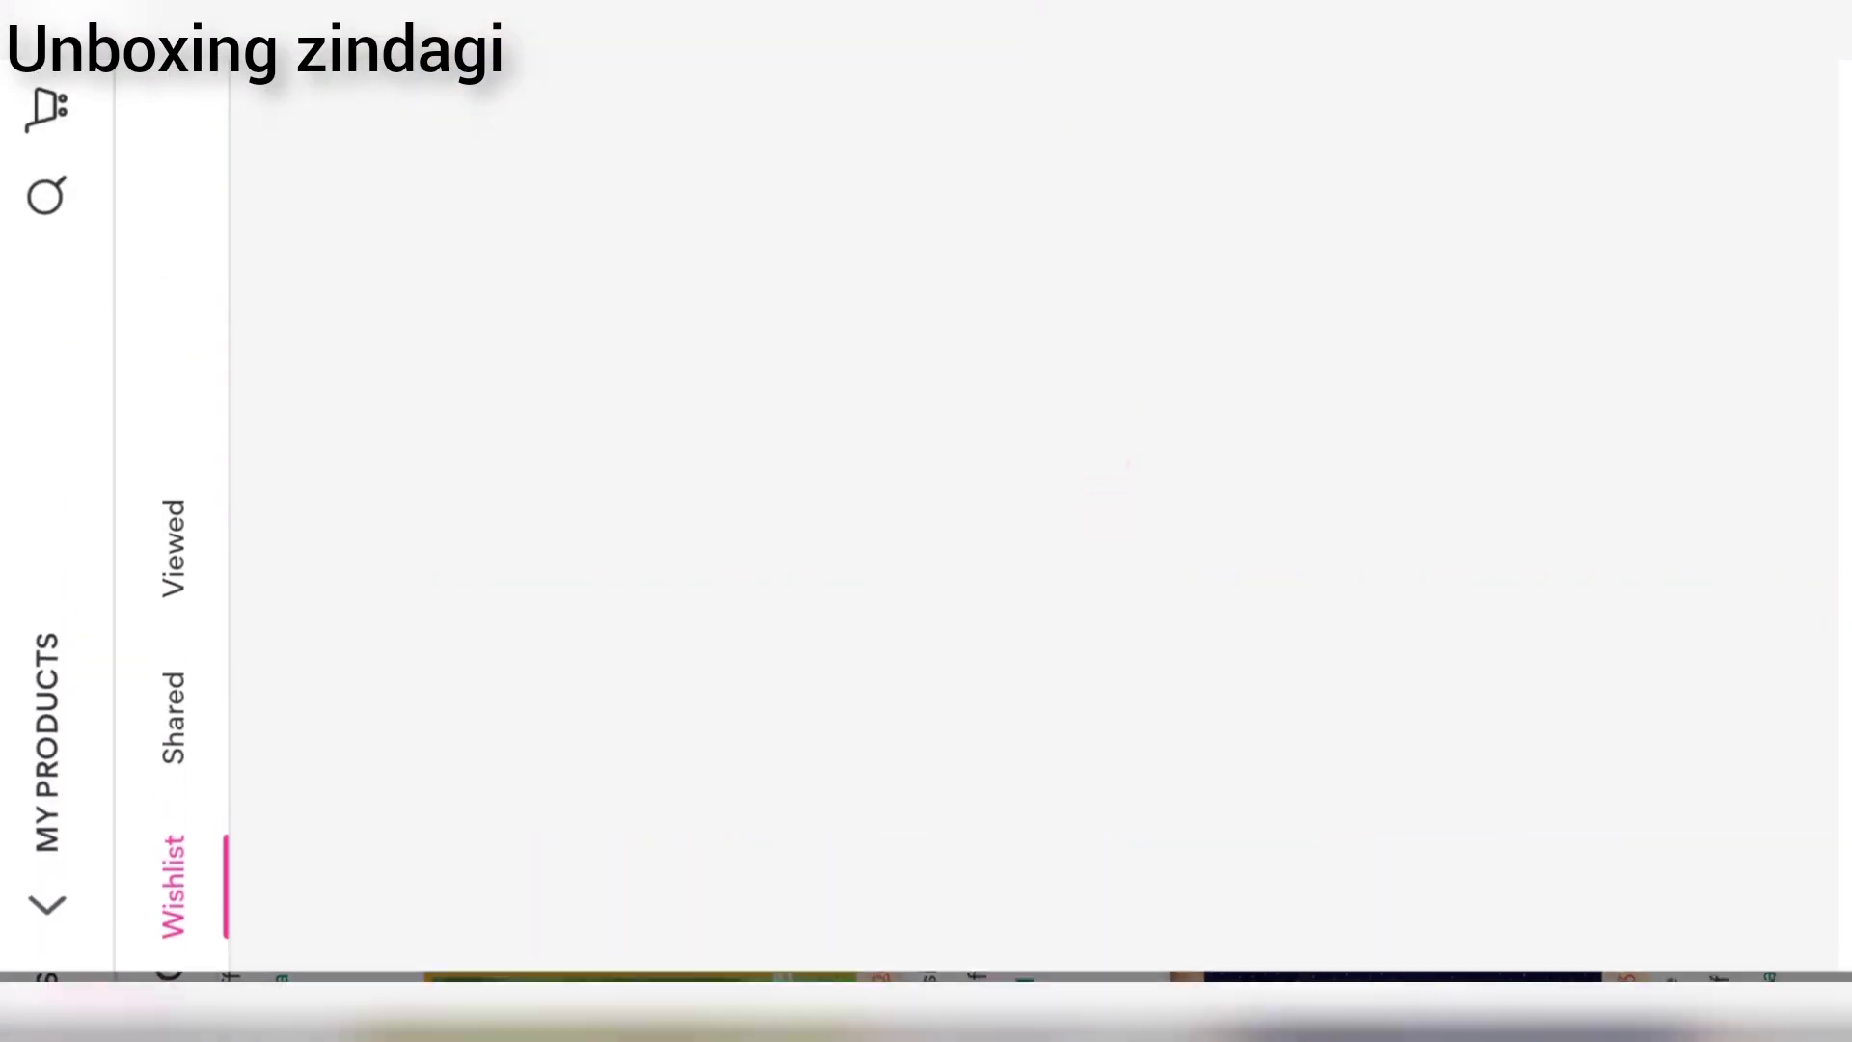
{"action": "scroll", "coordinate": [926, 521], "scroll_direction": "down", "scroll_amount": 2}
{"action": "scroll", "coordinate": [927, 522], "scroll_direction": "down", "scroll_amount": 1}
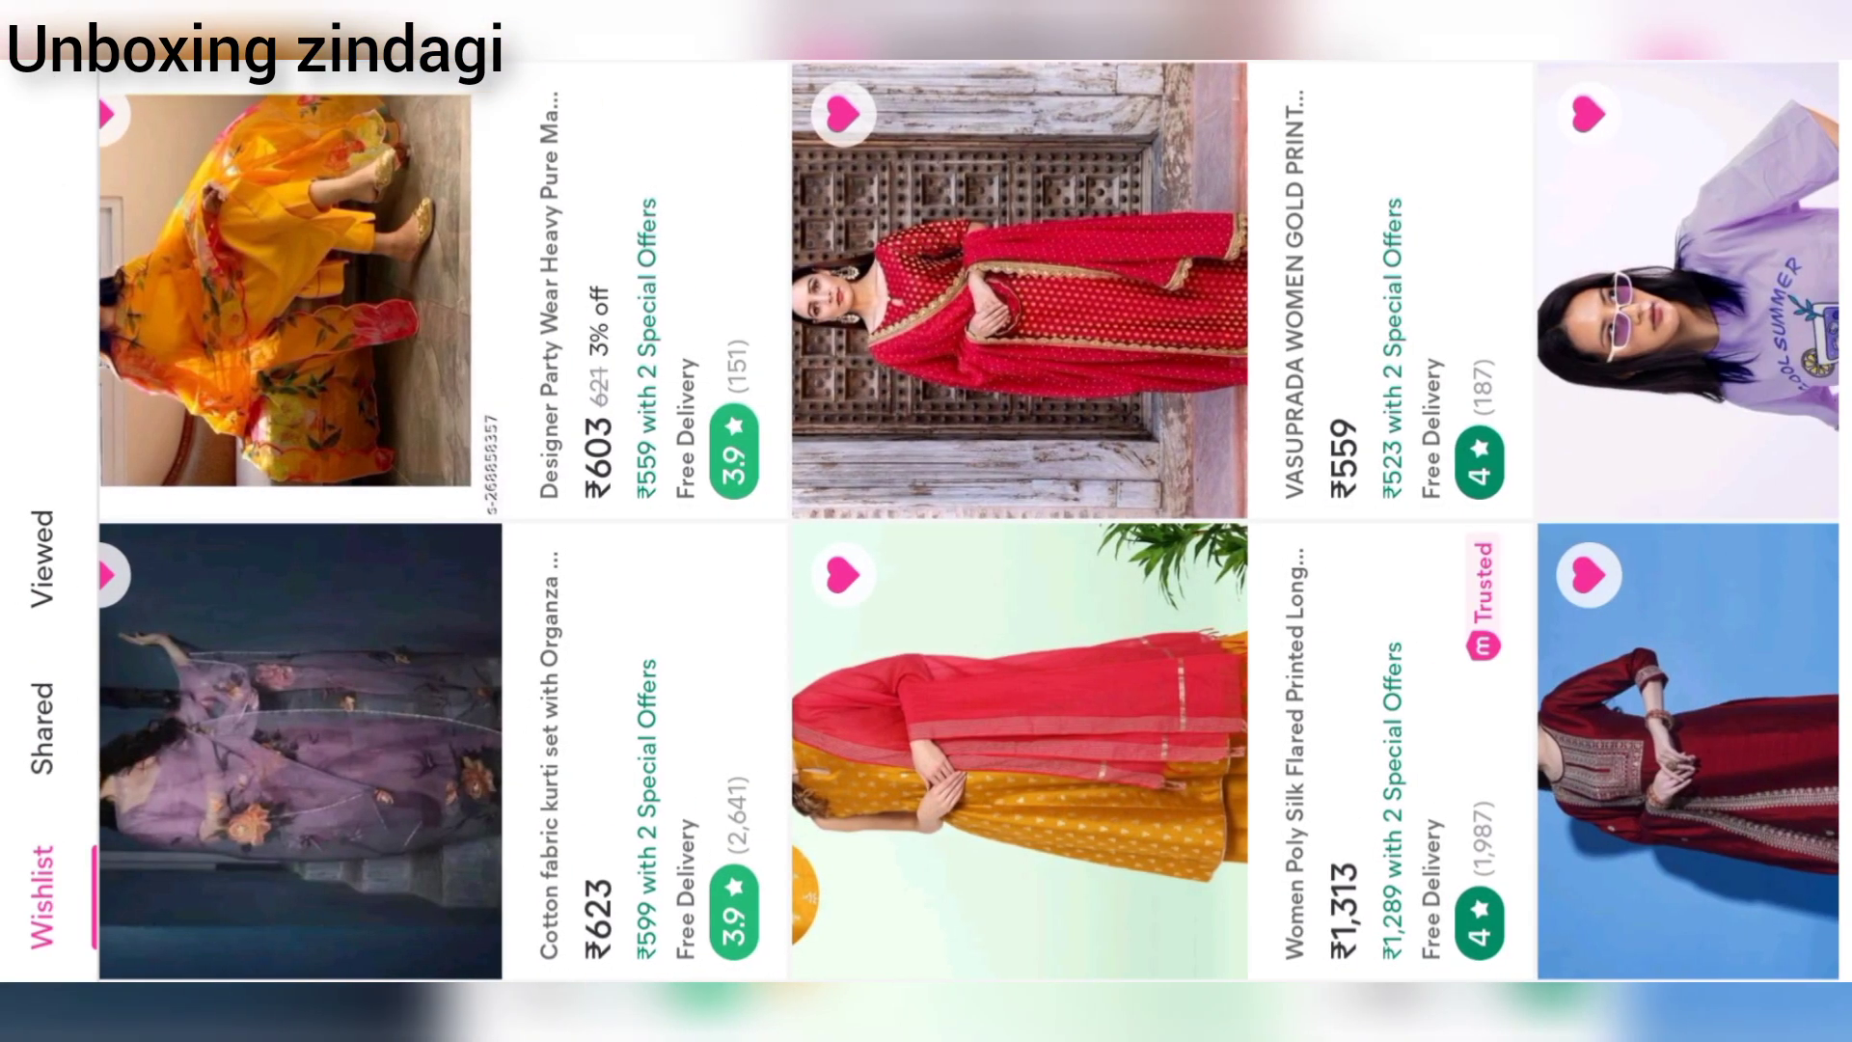
{"action": "scroll", "coordinate": [926, 521], "scroll_direction": "down", "scroll_amount": 3}
{"action": "scroll", "coordinate": [927, 522], "scroll_direction": "down", "scroll_amount": 4}
{"action": "scroll", "coordinate": [926, 522], "scroll_direction": "down", "scroll_amount": 1}
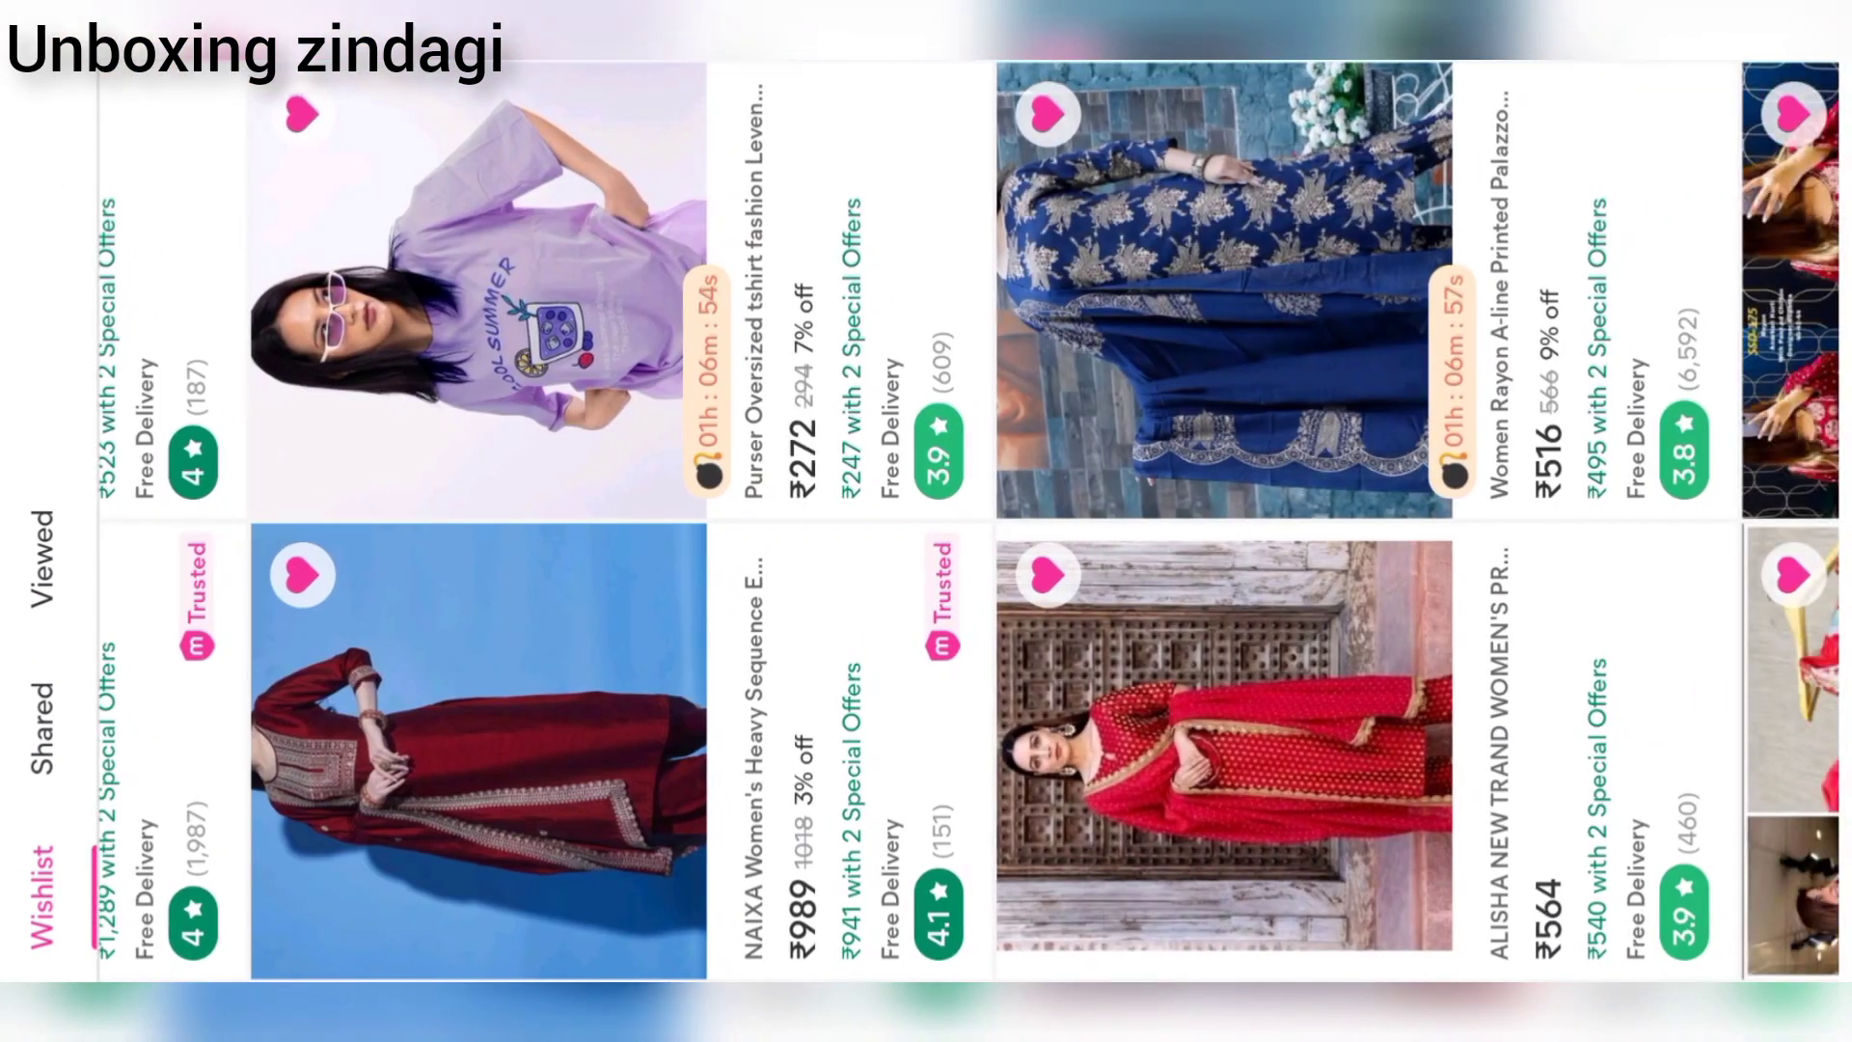
{"action": "scroll", "coordinate": [926, 521], "scroll_direction": "up", "scroll_amount": 3}
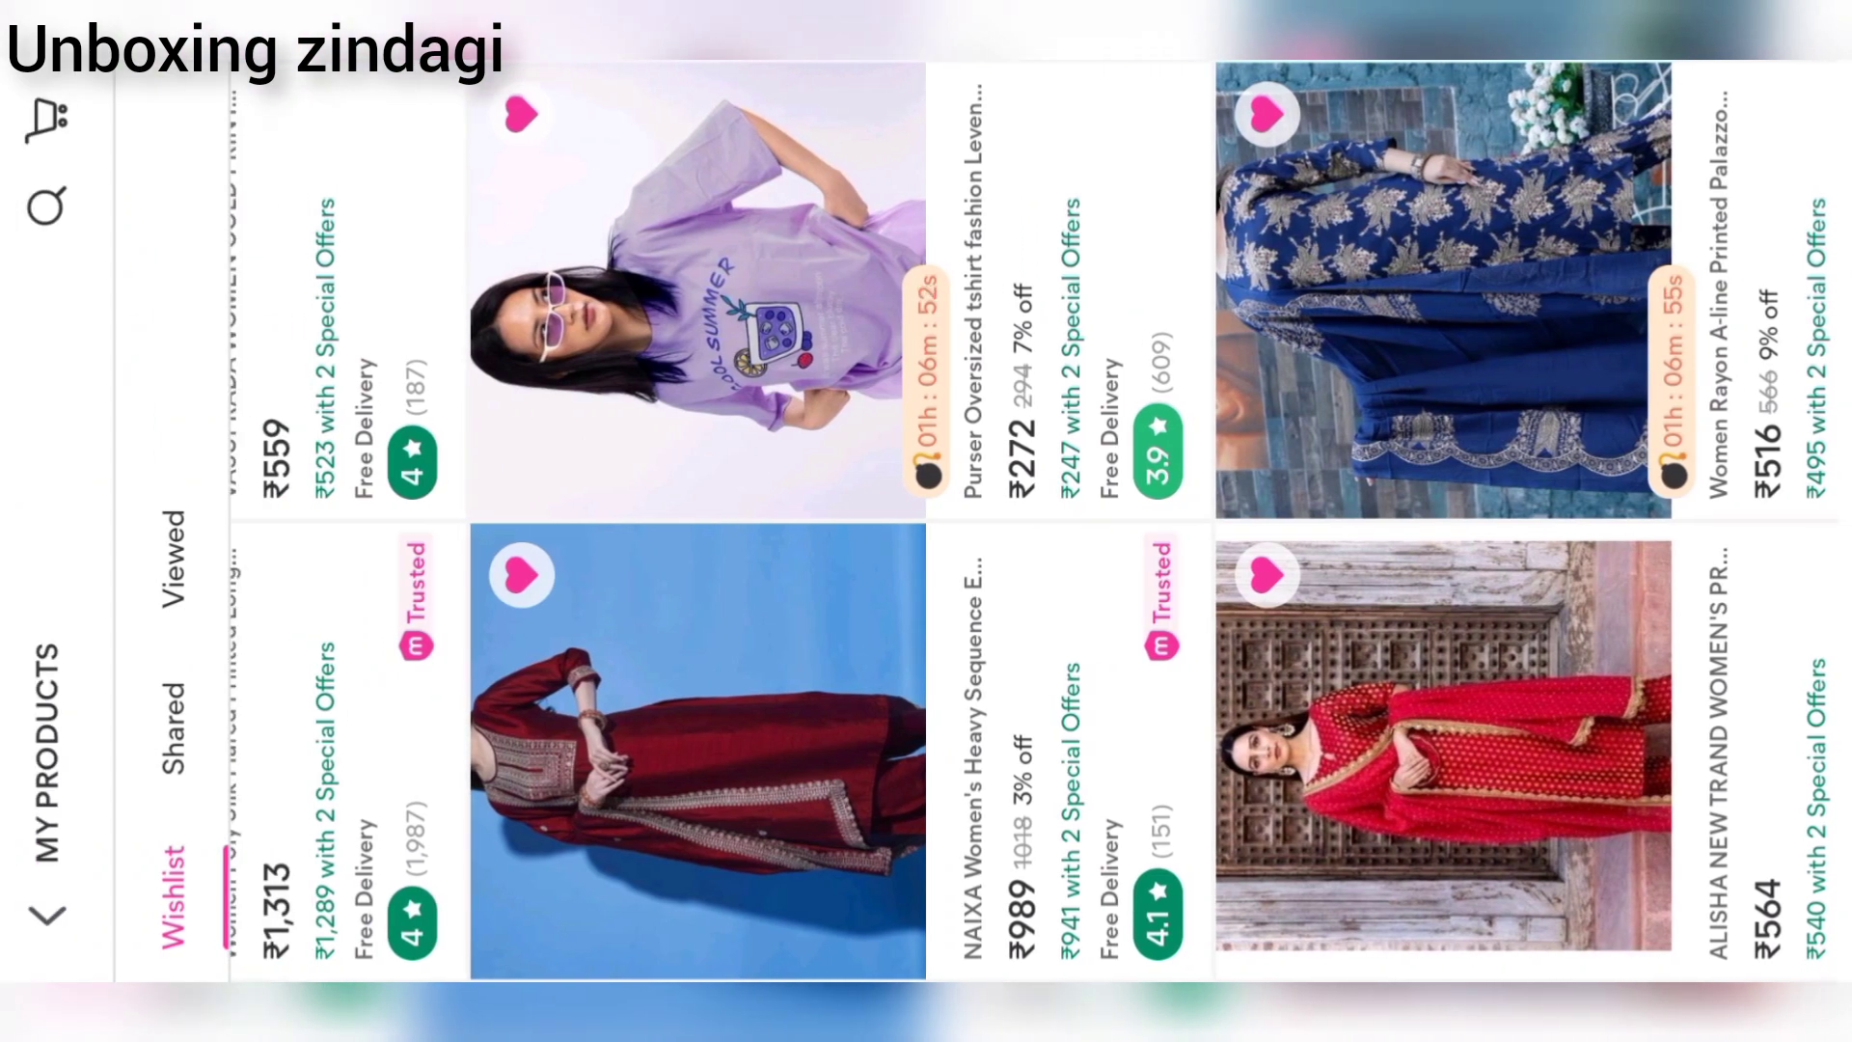
{"action": "left_click", "coordinate": [1448, 754]}
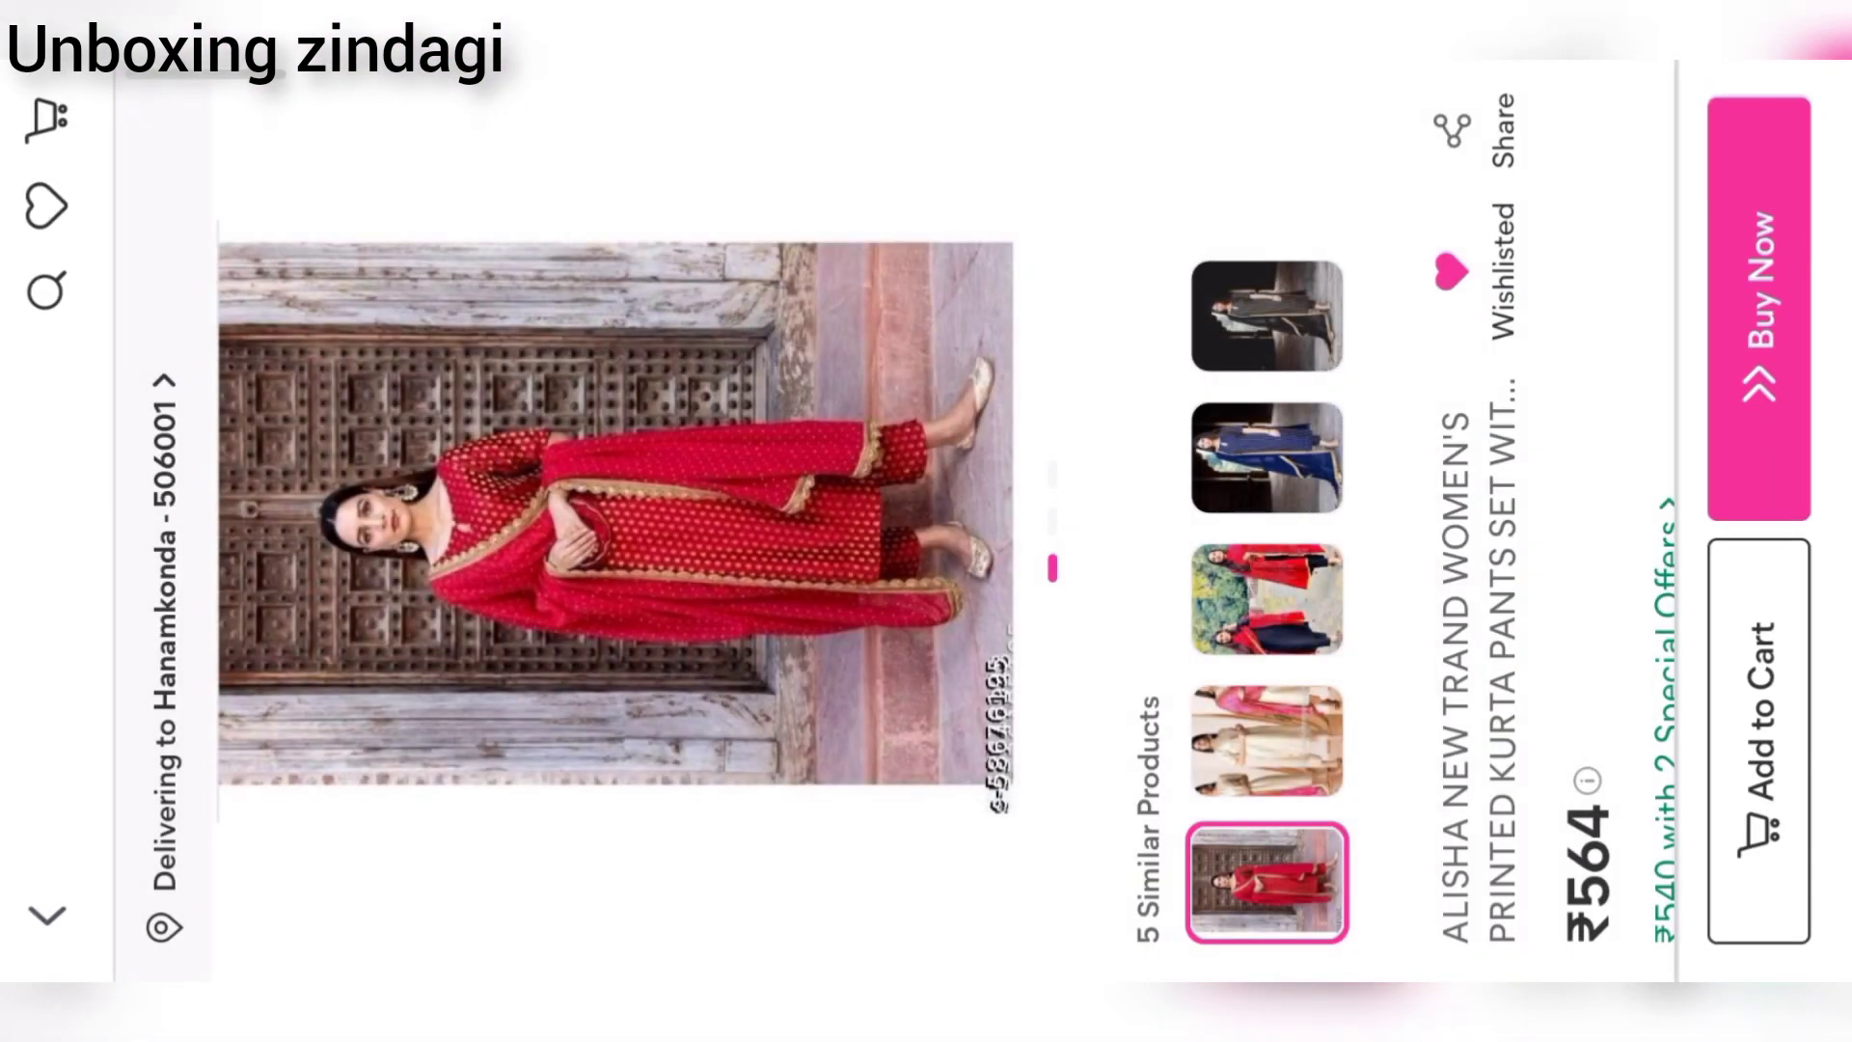
{"action": "scroll", "coordinate": [898, 521], "scroll_direction": "down", "scroll_amount": 10}
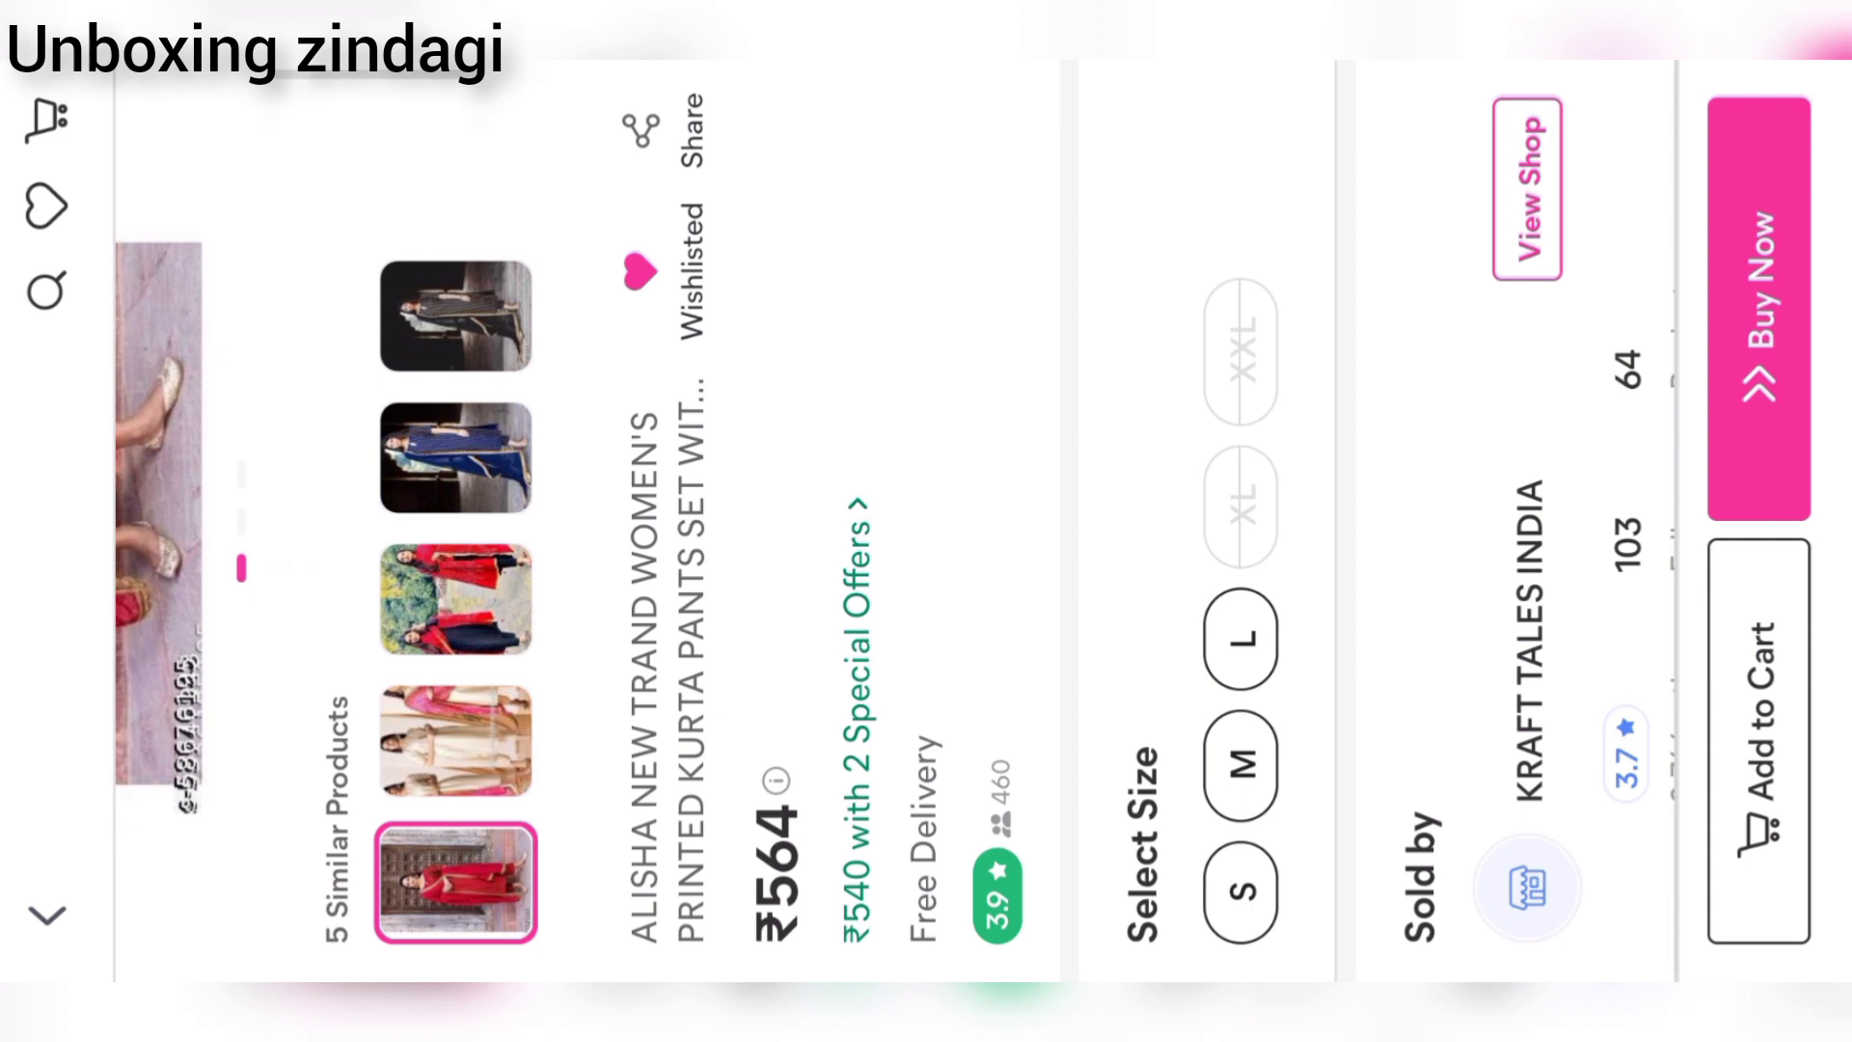
{"action": "scroll", "coordinate": [926, 521], "scroll_direction": "down", "scroll_amount": 5}
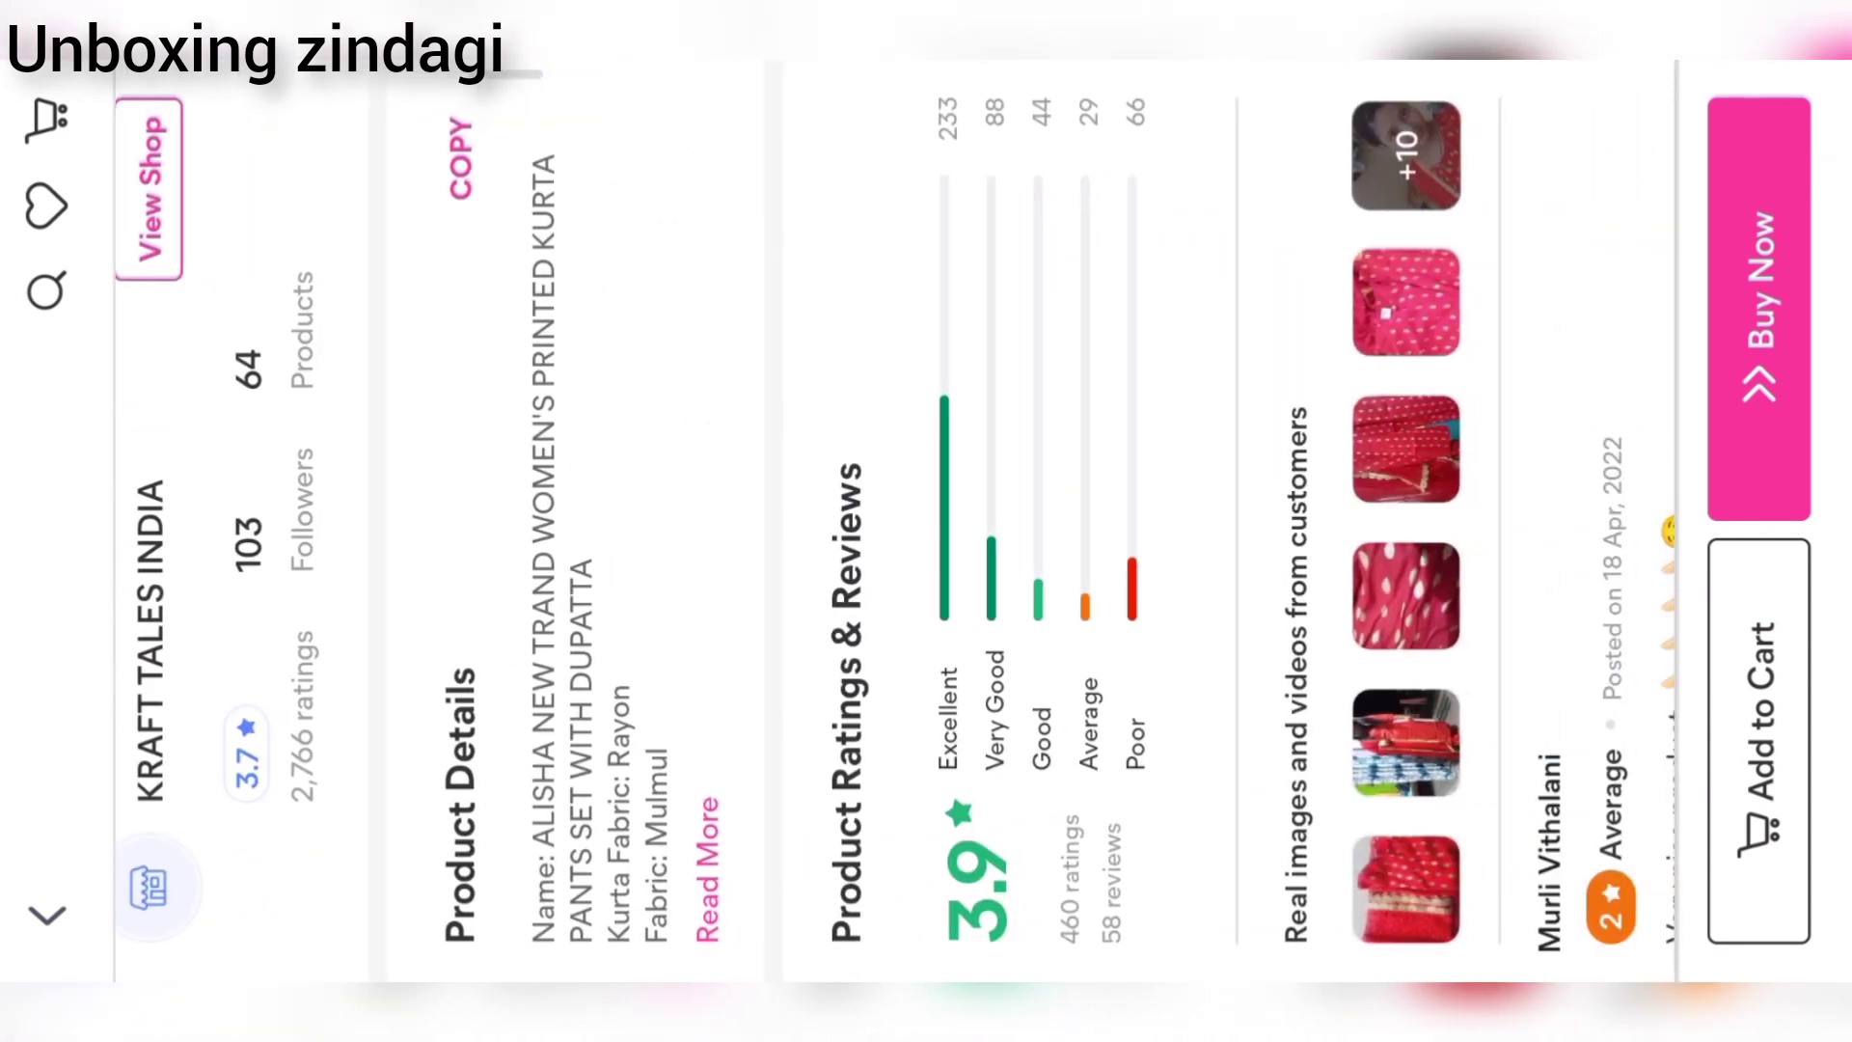
{"action": "scroll", "coordinate": [927, 522], "scroll_direction": "down", "scroll_amount": 3}
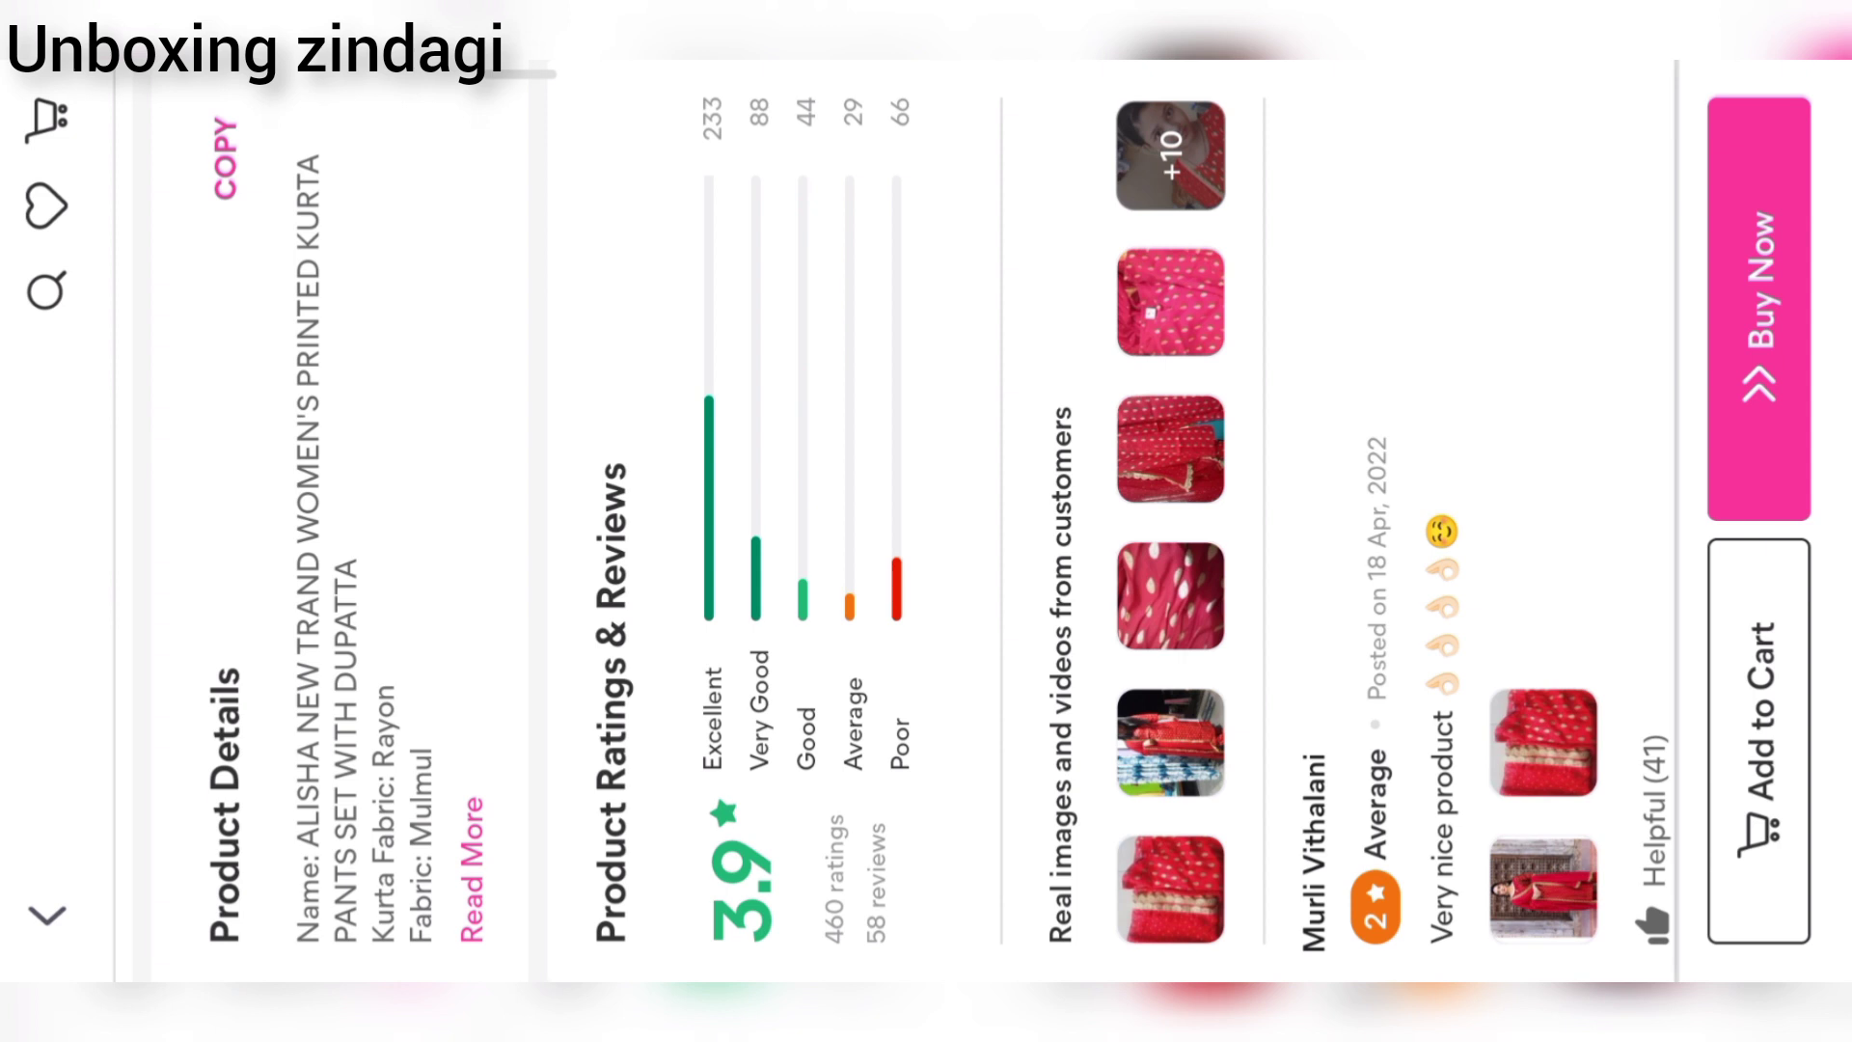
{"action": "scroll", "coordinate": [926, 522], "scroll_direction": "up", "scroll_amount": 2}
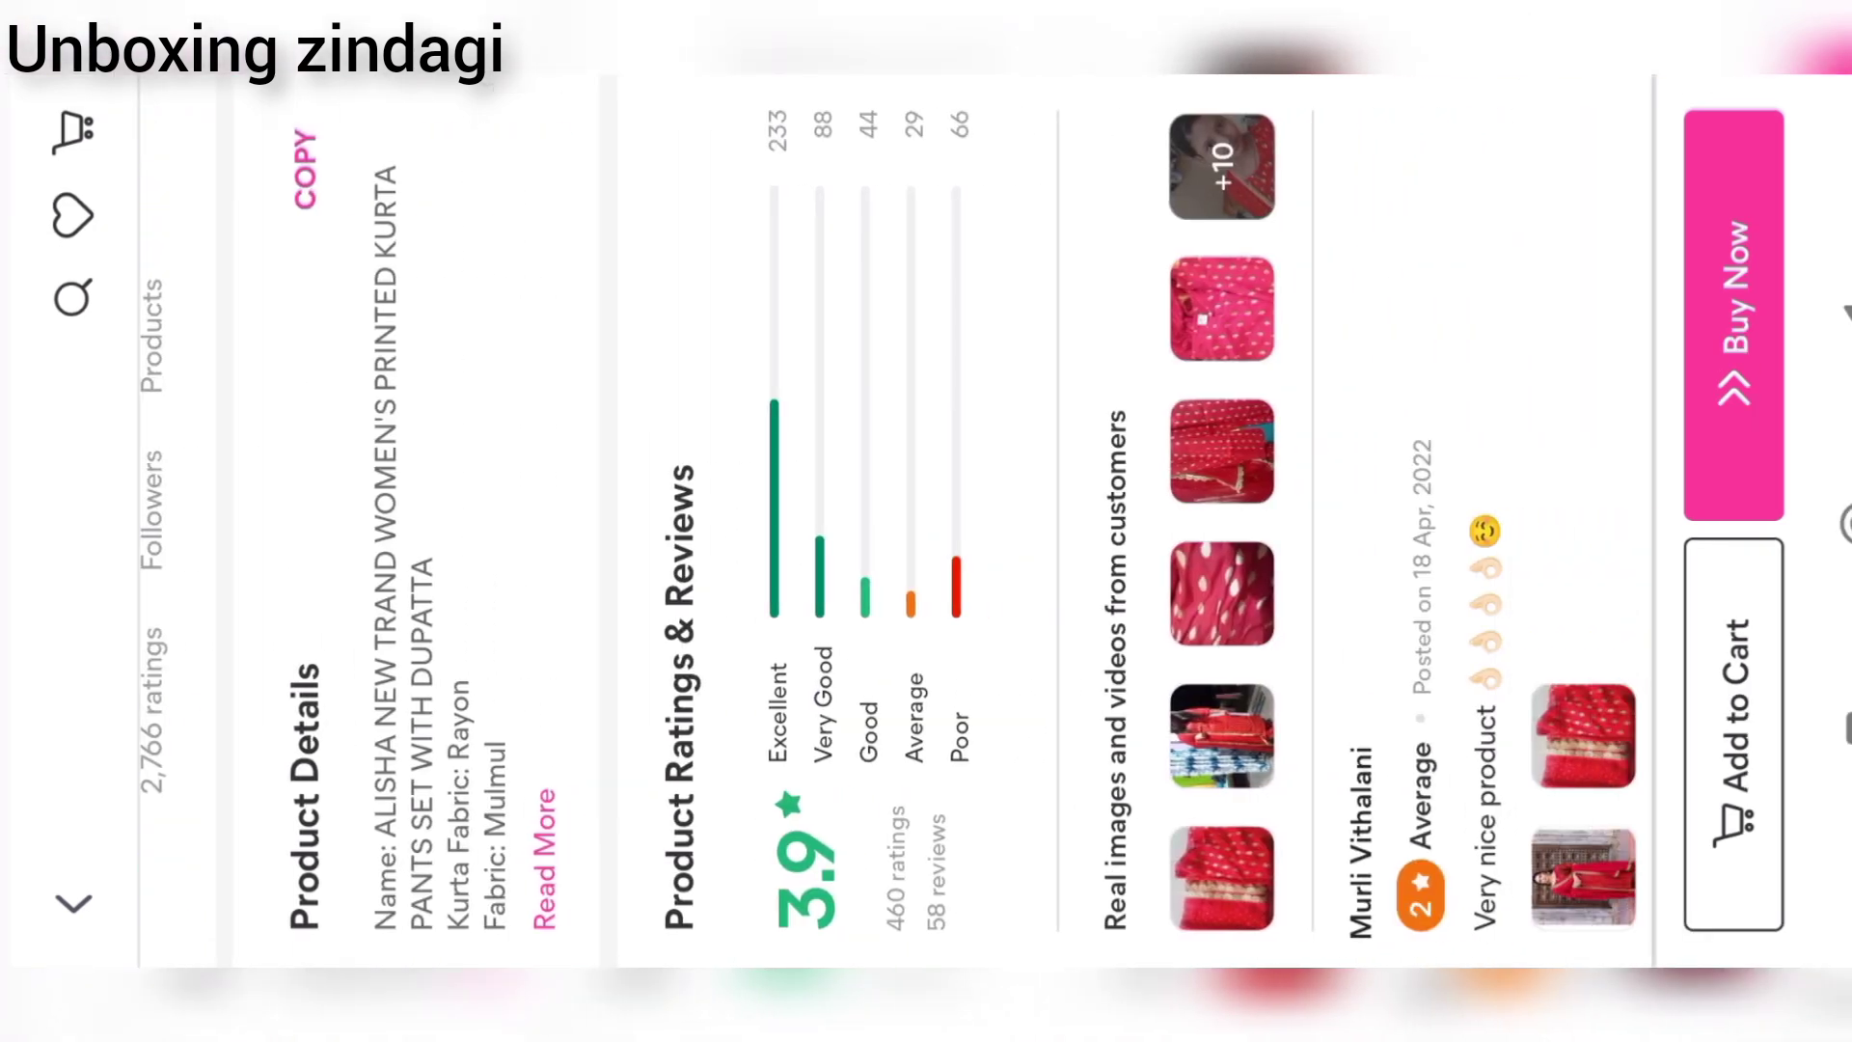
{"action": "scroll", "coordinate": [926, 521], "scroll_direction": "up", "scroll_amount": 5}
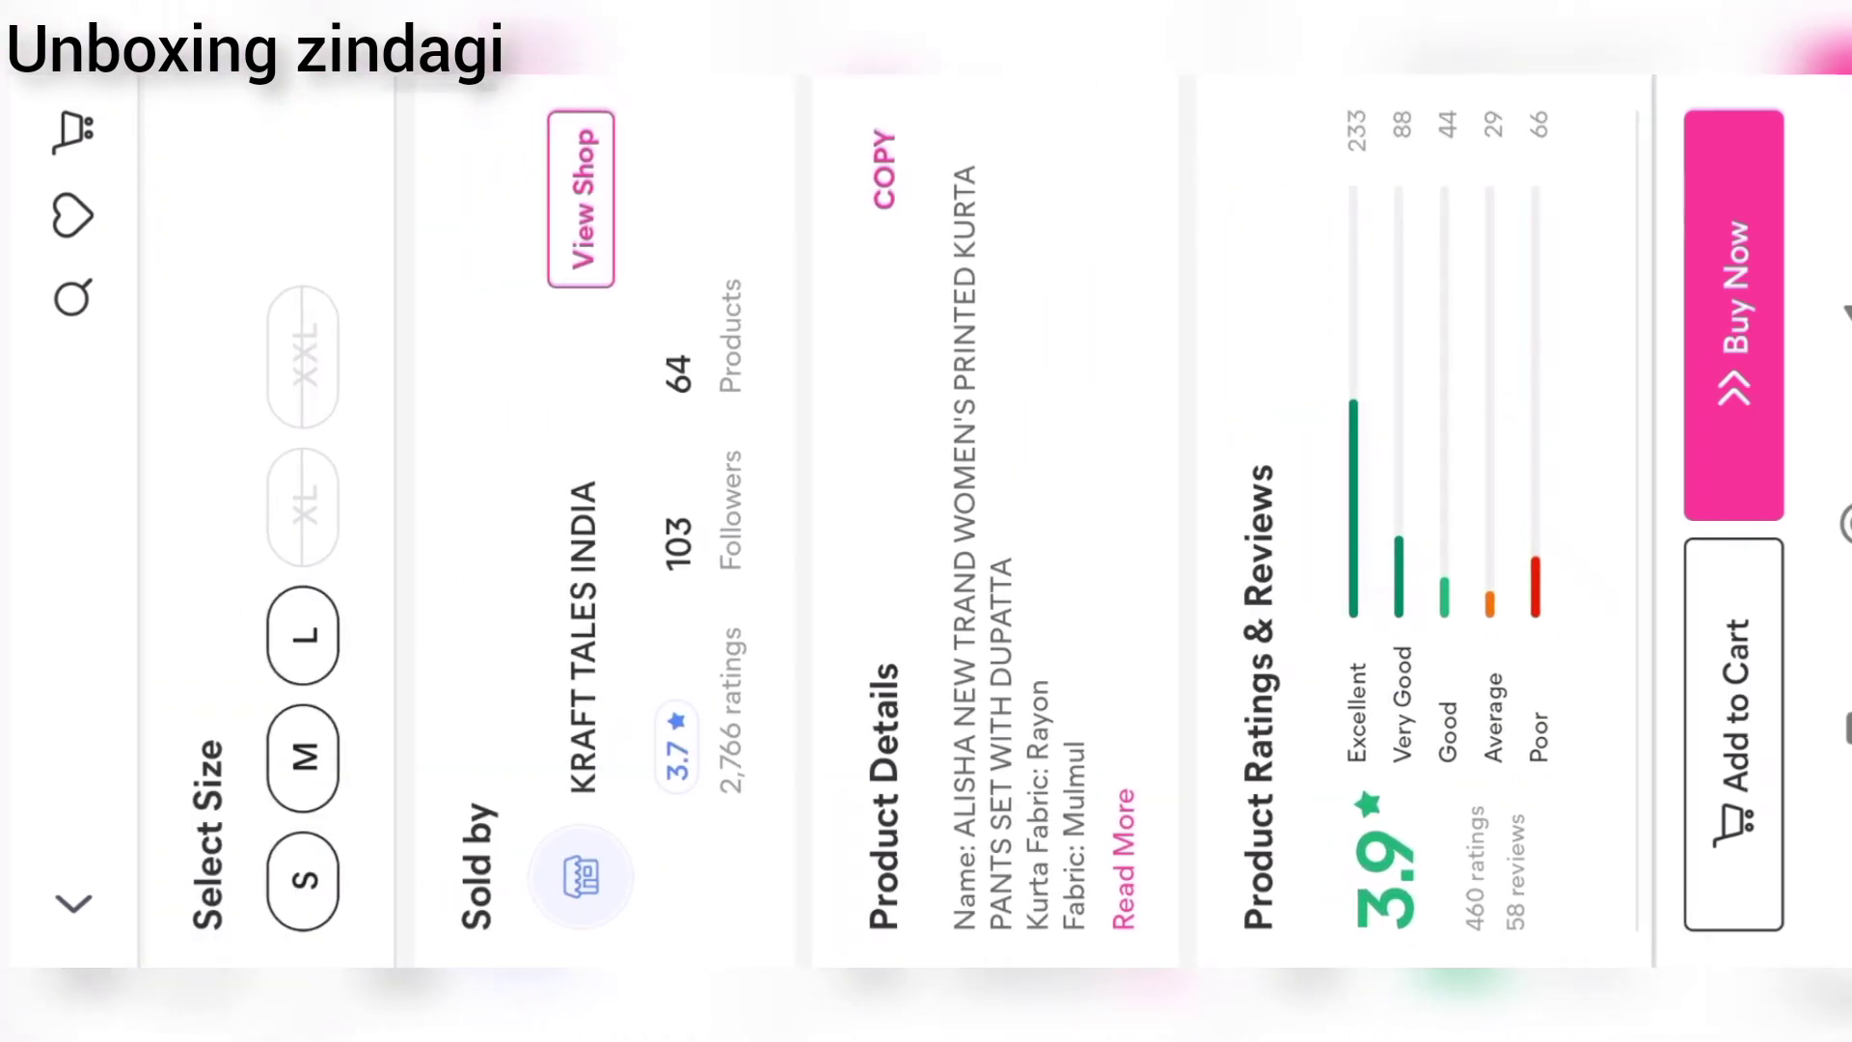
{"action": "scroll", "coordinate": [926, 520], "scroll_direction": "up", "scroll_amount": 5}
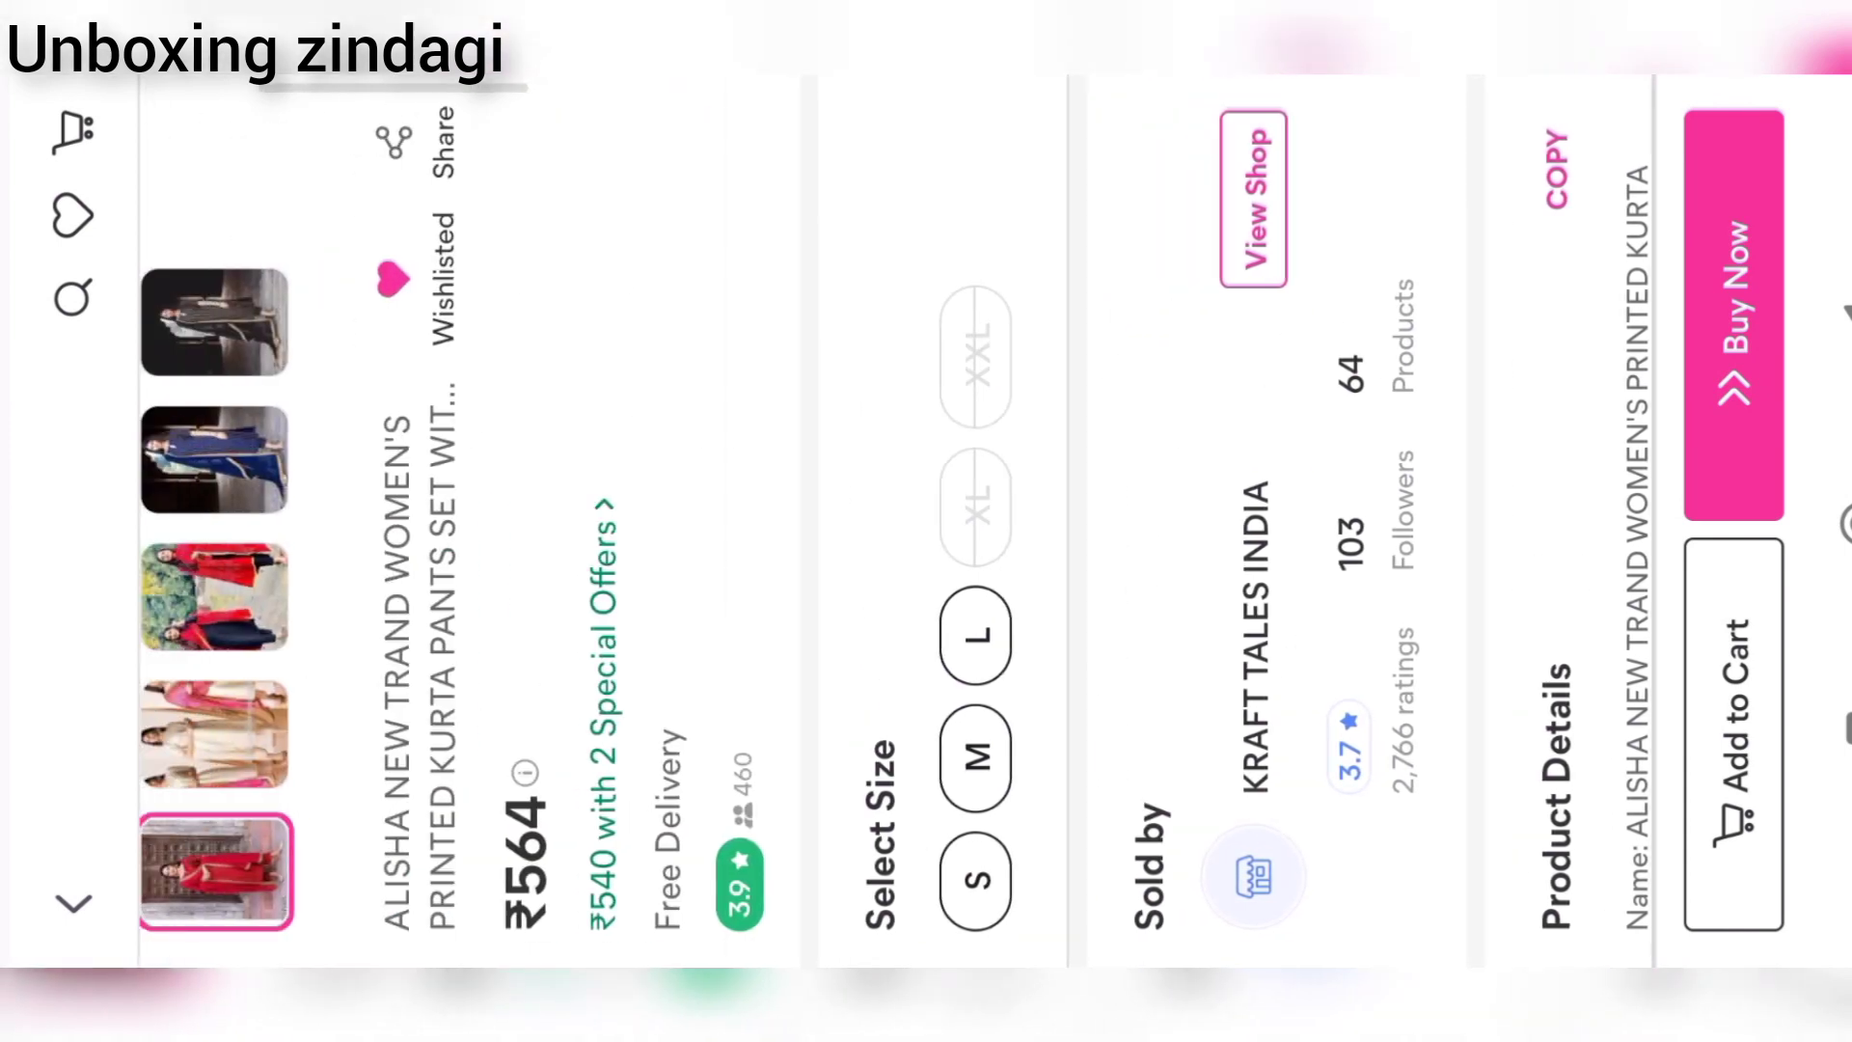
- Choose size L and proceed to buy the Alisha kurta set
{"action": "left_click", "coordinate": [975, 634]}
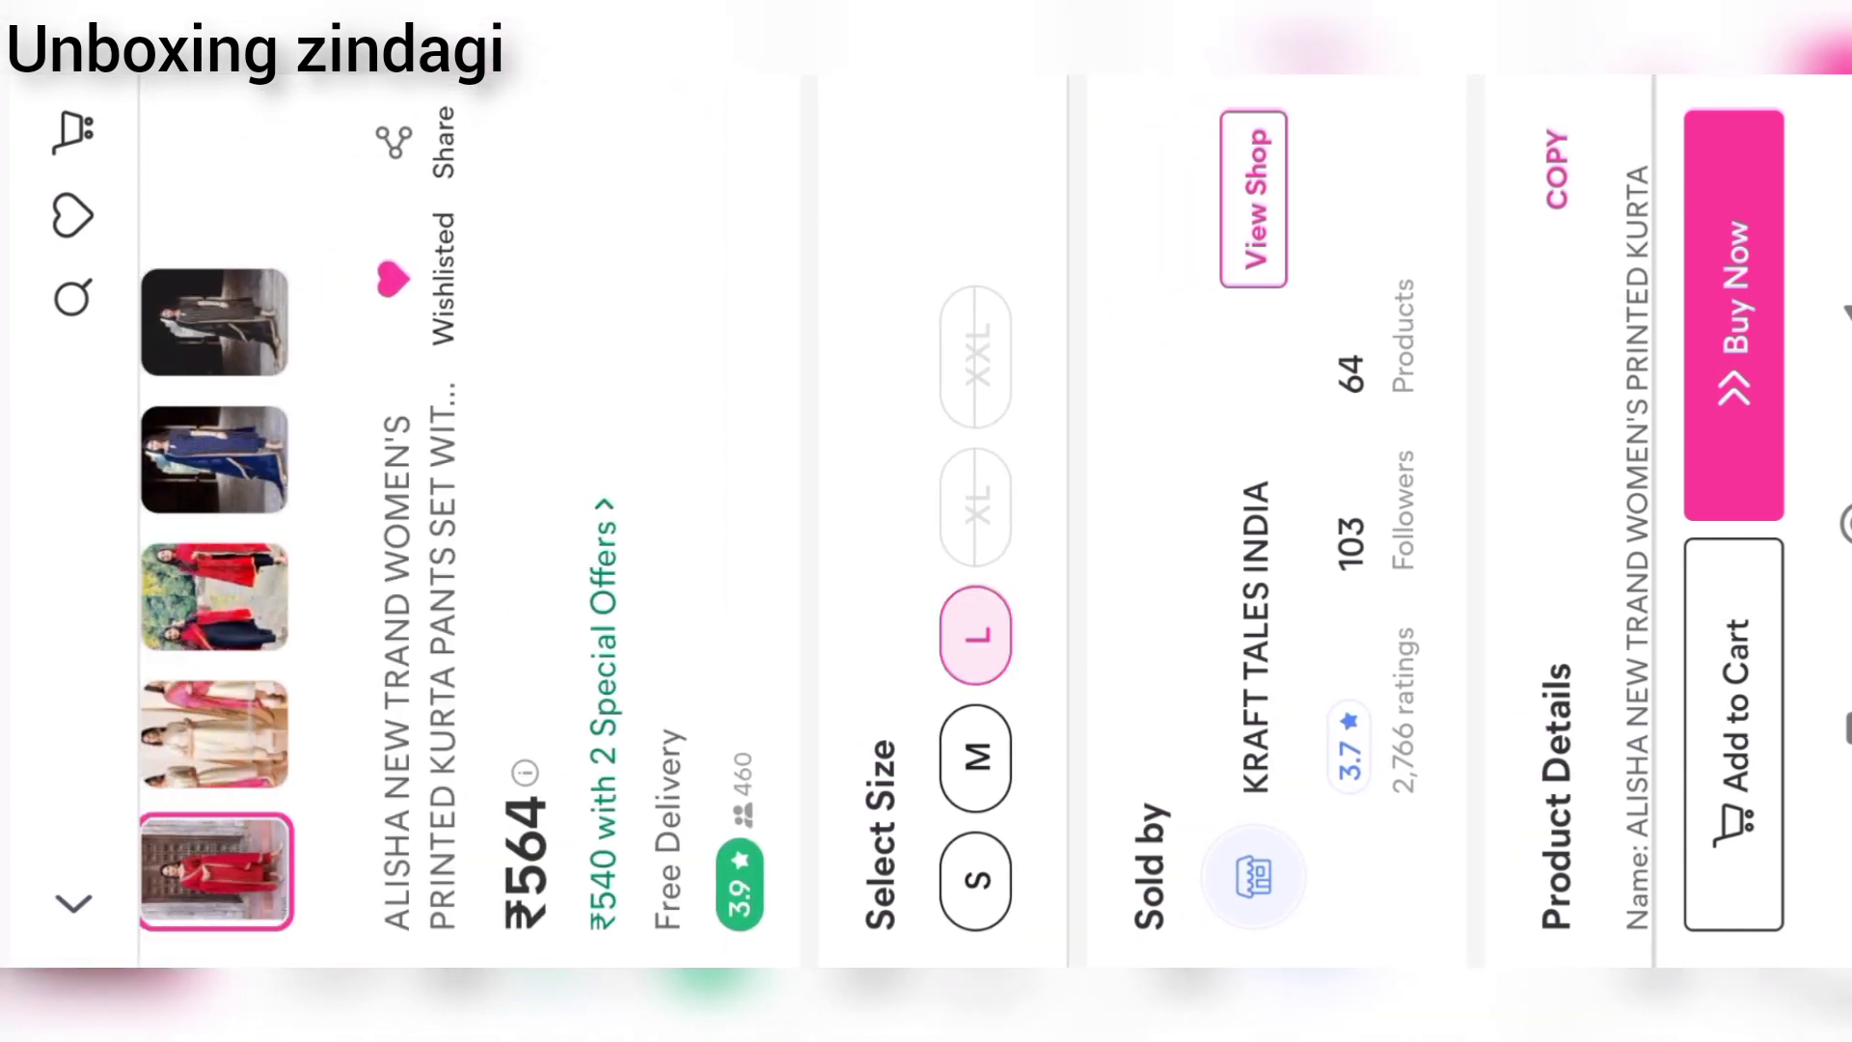
{"action": "left_click", "coordinate": [1735, 316]}
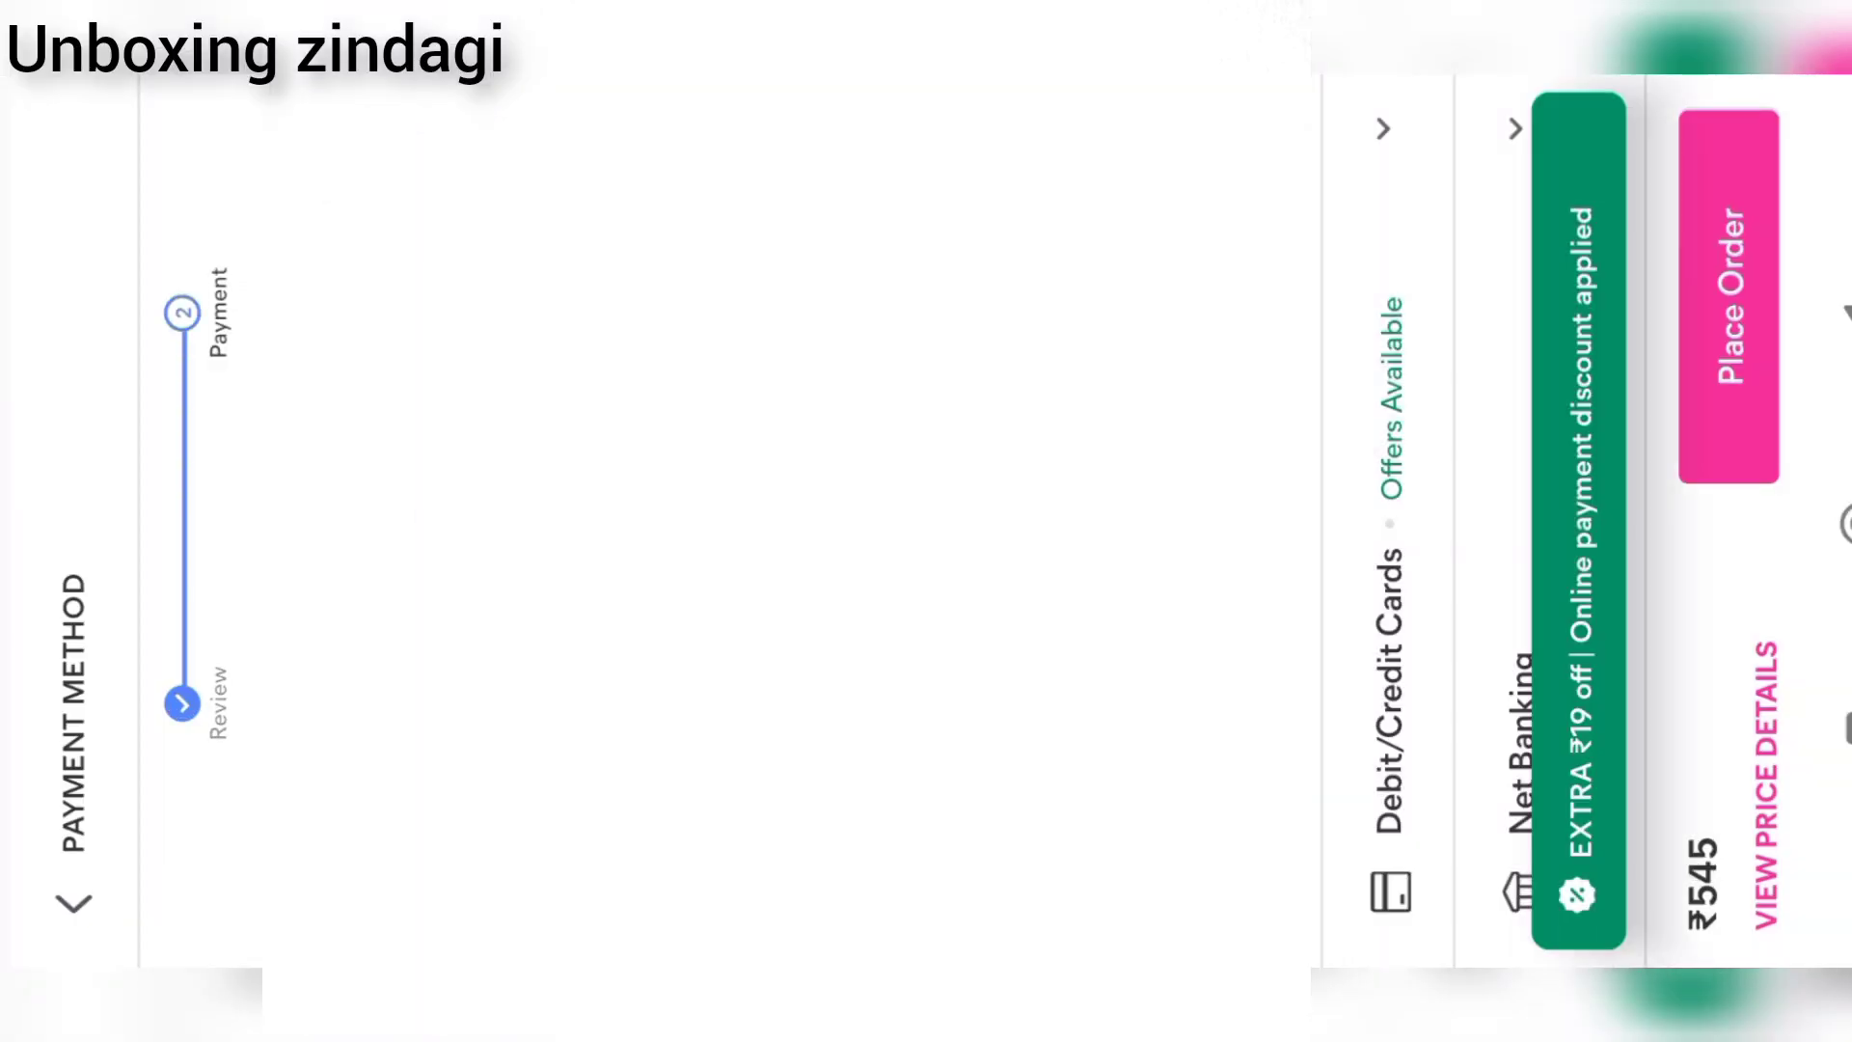
{"action": "scroll", "coordinate": [1360, 521], "scroll_direction": "down", "scroll_amount": 5}
{"action": "scroll", "coordinate": [1468, 521], "scroll_direction": "up", "scroll_amount": 2}
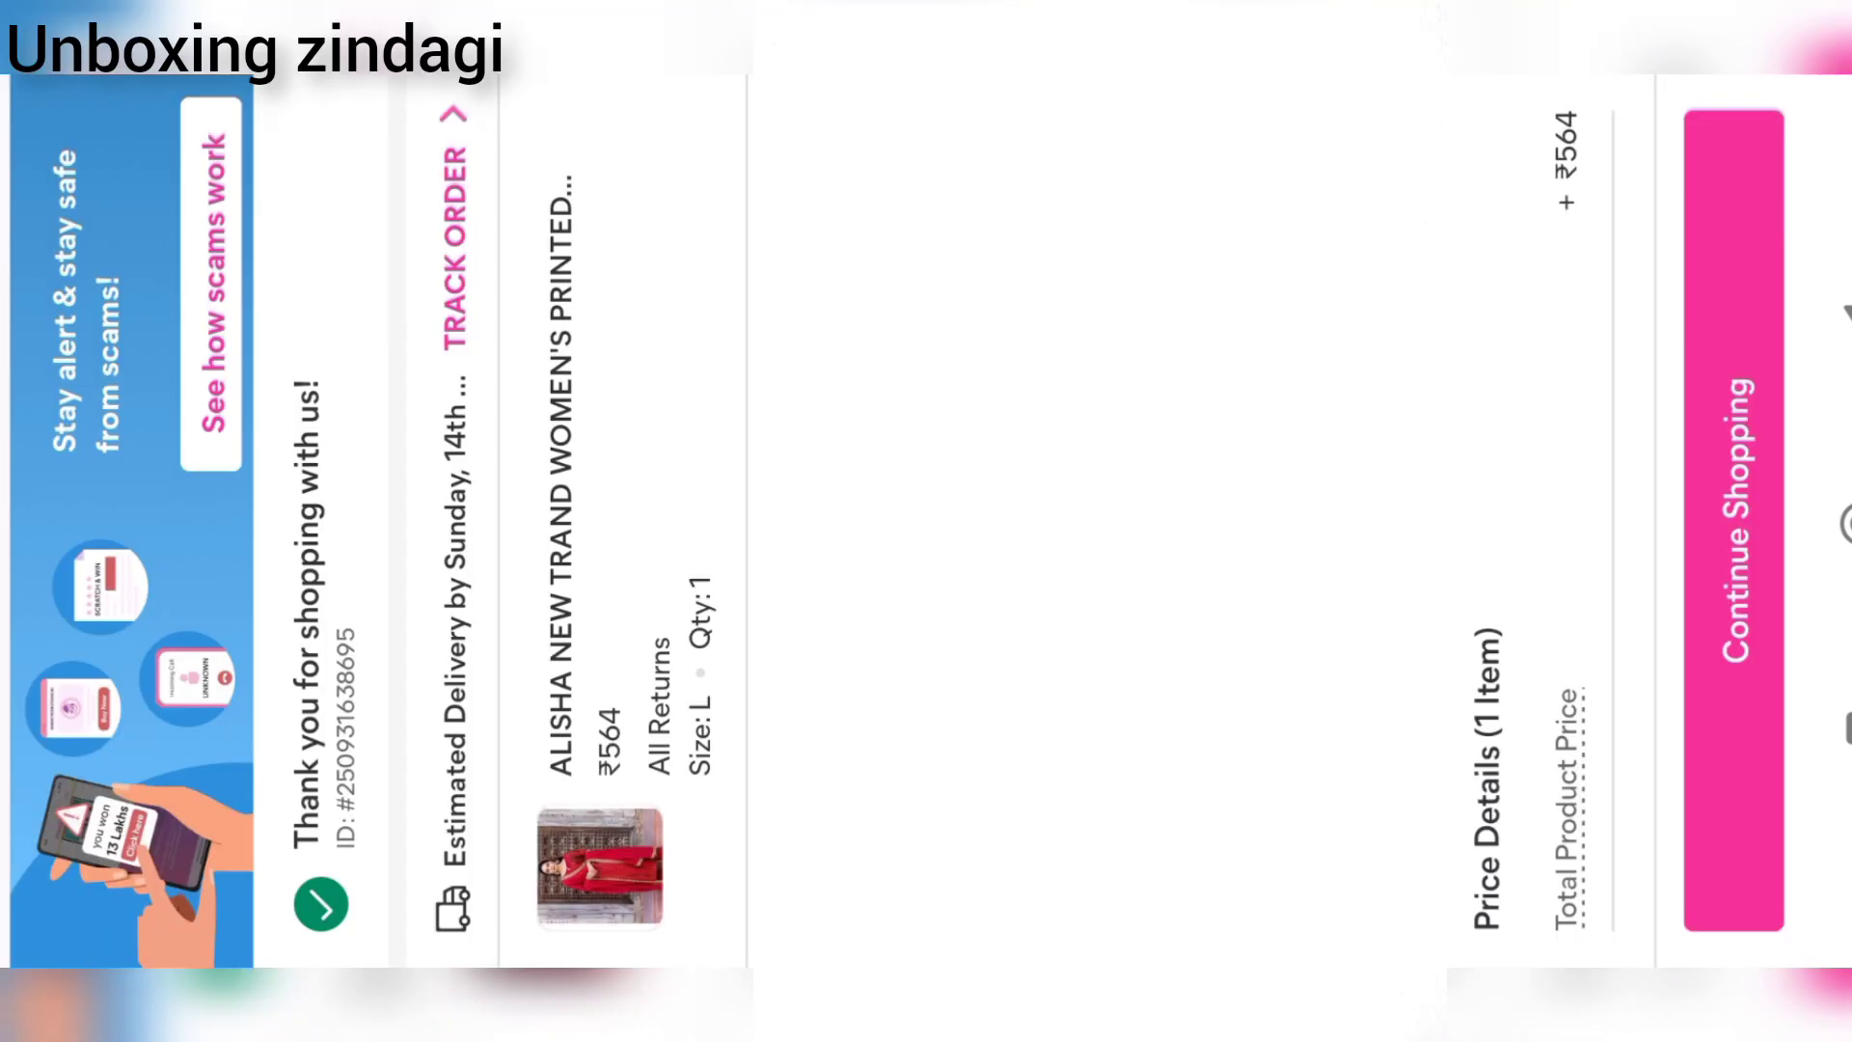
- Leave the size L kurta set order confirmation to go back to the home page
{"action": "left_click", "coordinate": [1733, 522]}
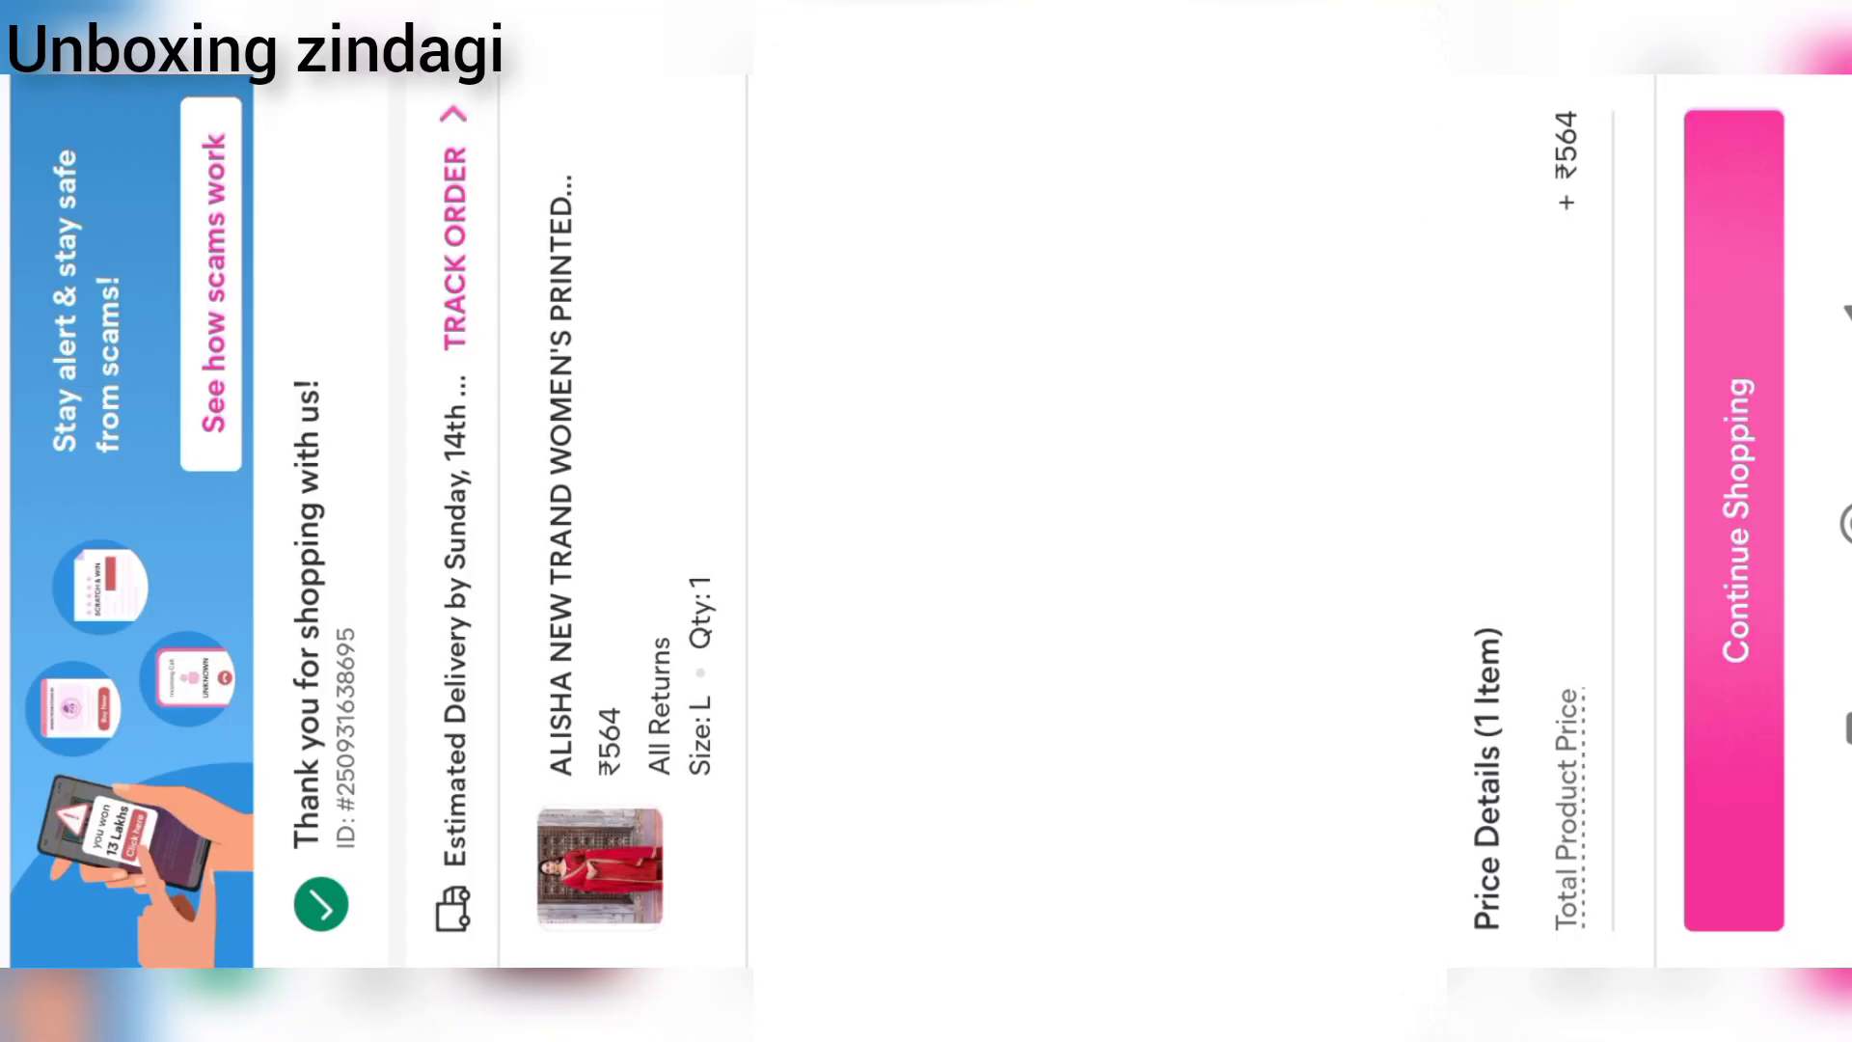